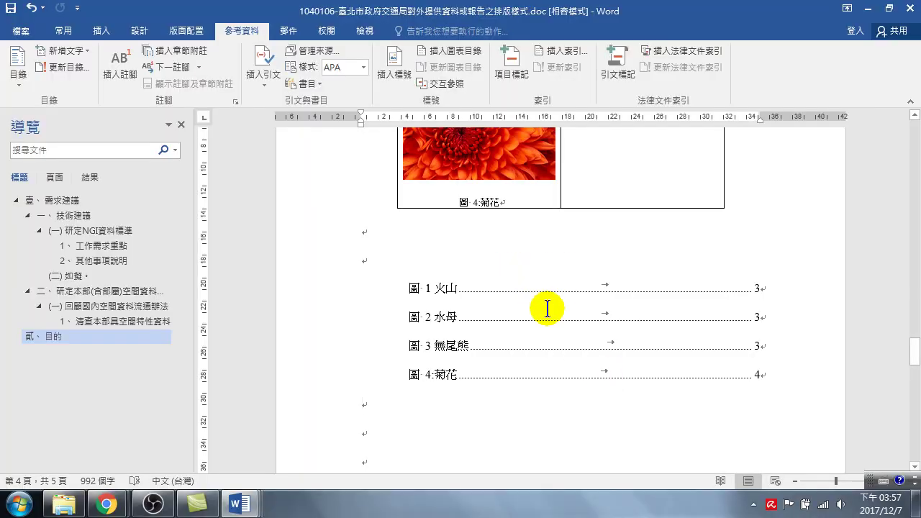
# - Scroll back up past the figures to the top of page 1 and the 壹、需求建議 heading
pyautogui.scroll(3, 521, 294)
pyautogui.scroll(4, 519, 292)
pyautogui.scroll(1, 520, 293)
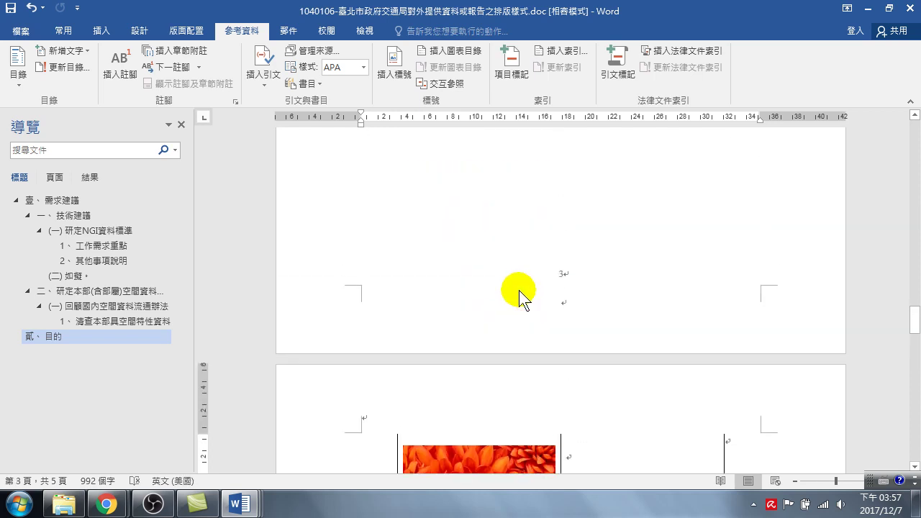
pyautogui.scroll(-2, 520, 293)
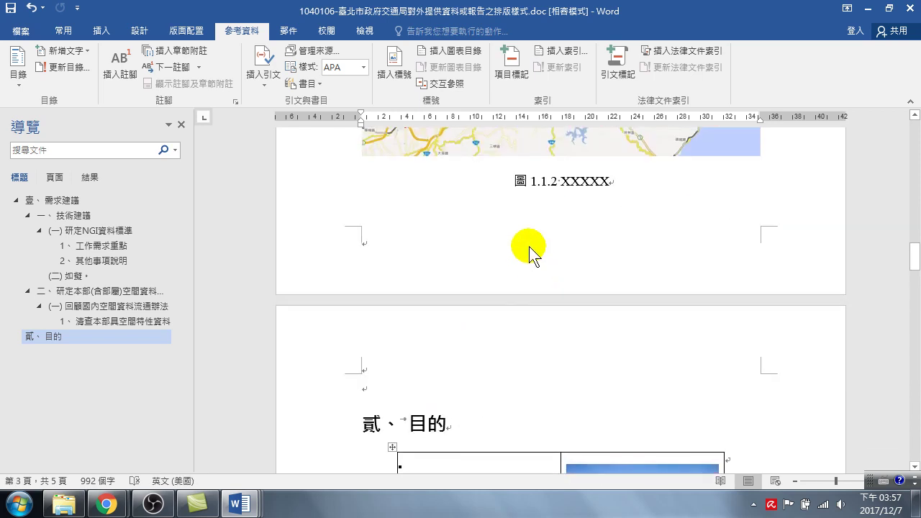
pyautogui.scroll(5, 529, 252)
pyautogui.scroll(5, 594, 226)
pyautogui.scroll(5, 525, 226)
pyautogui.scroll(5, 525, 226)
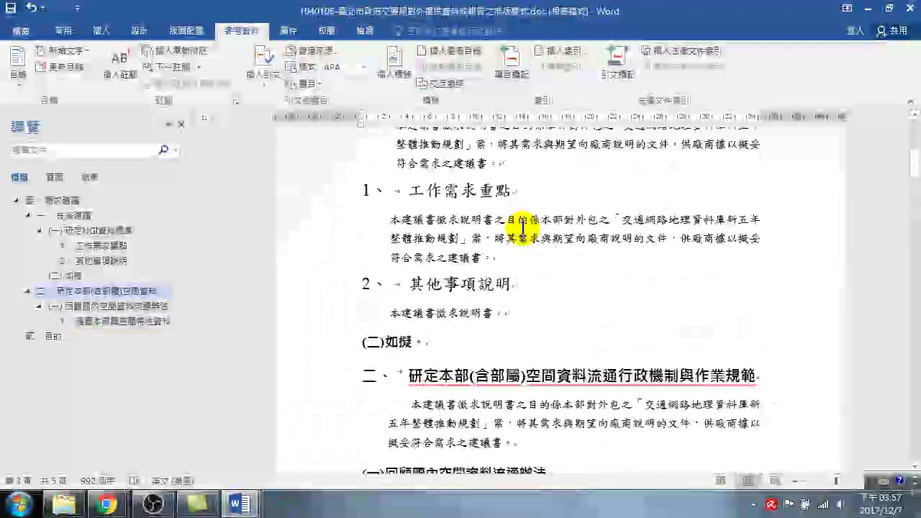
pyautogui.scroll(8, 523, 230)
pyautogui.scroll(4, 523, 234)
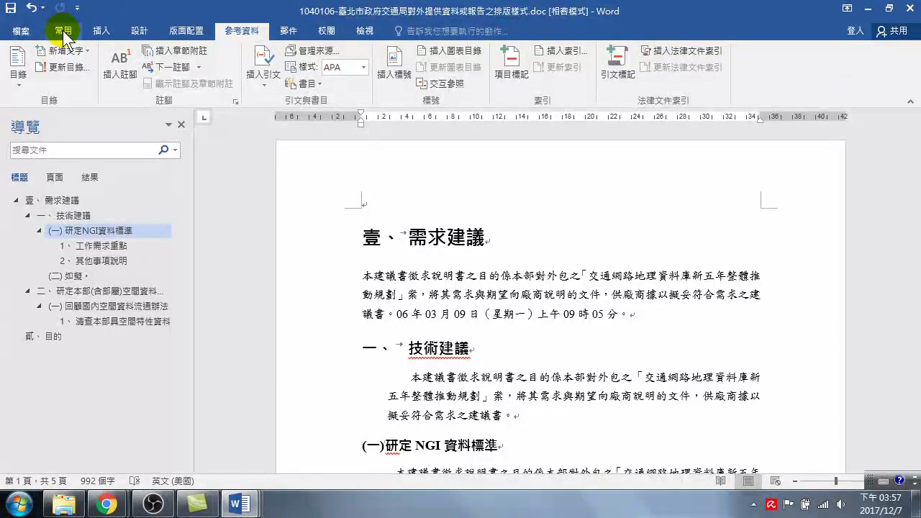
# - Check the styles on 壹、需求建議 and 一、技術建議, then show the 常用 Styles gallery
pyautogui.click(414, 237)
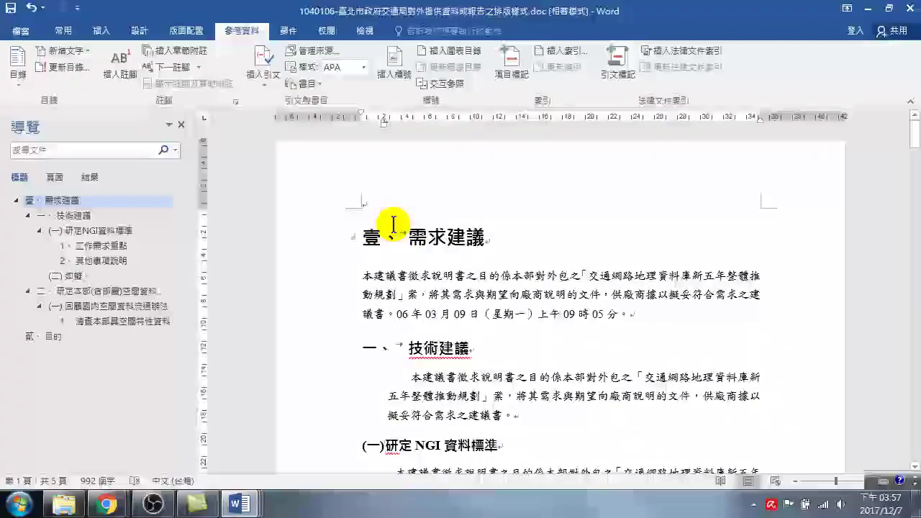
pyautogui.click(422, 349)
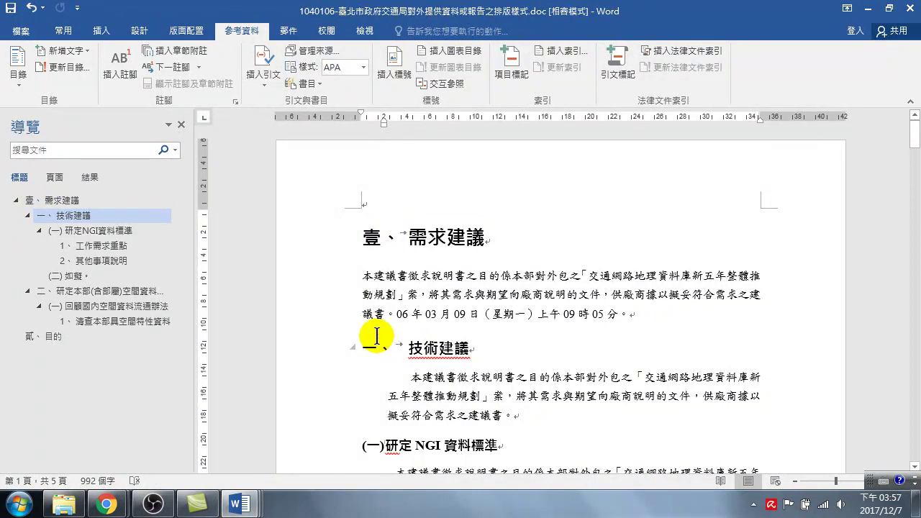
pyautogui.click(63, 31)
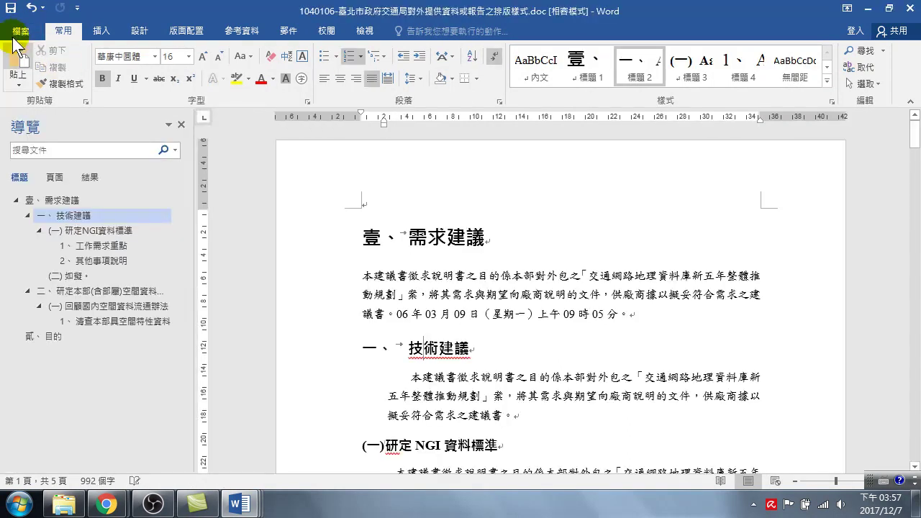
# - Save a copy as 中山區健康服務中心文件樣式20171207.doc in D:\20171207-臺北市政府中山健康中心
pyautogui.click(24, 31)
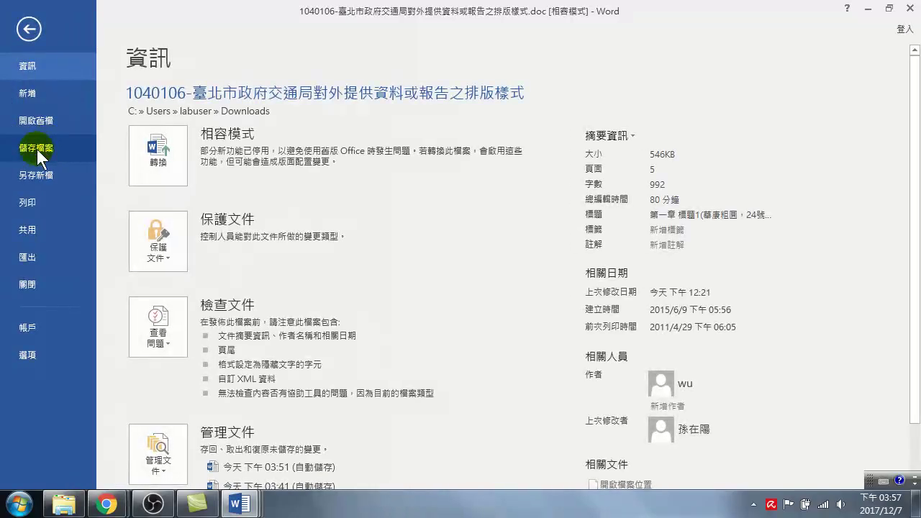
pyautogui.click(36, 174)
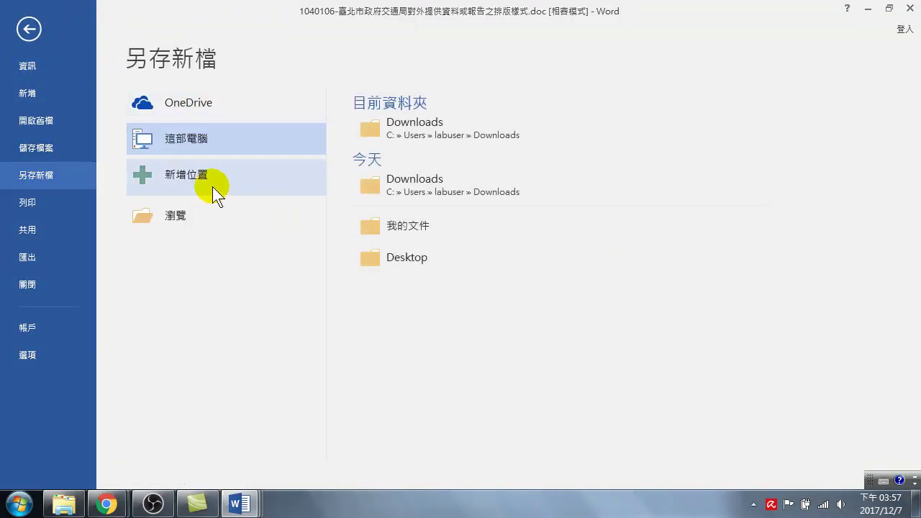
pyautogui.click(186, 214)
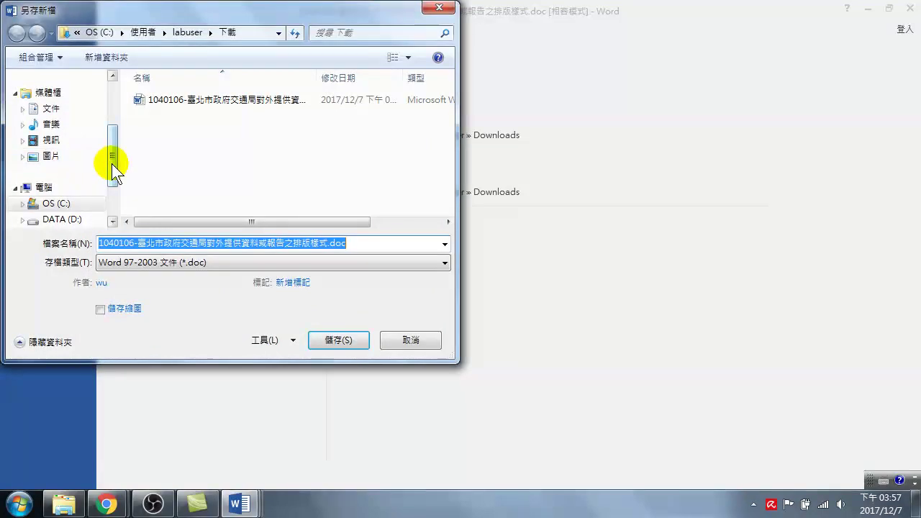
pyautogui.scroll(-1, 113, 158)
pyautogui.click(77, 188)
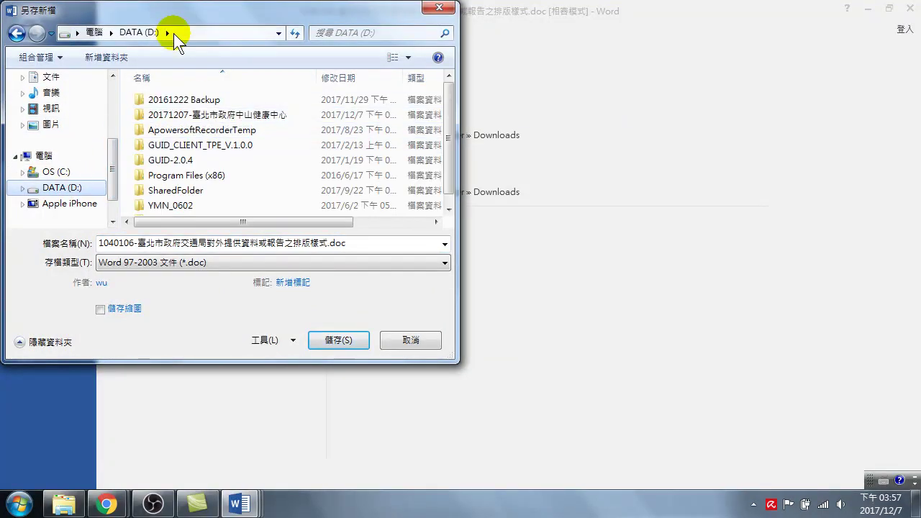
pyautogui.doubleClick(203, 116)
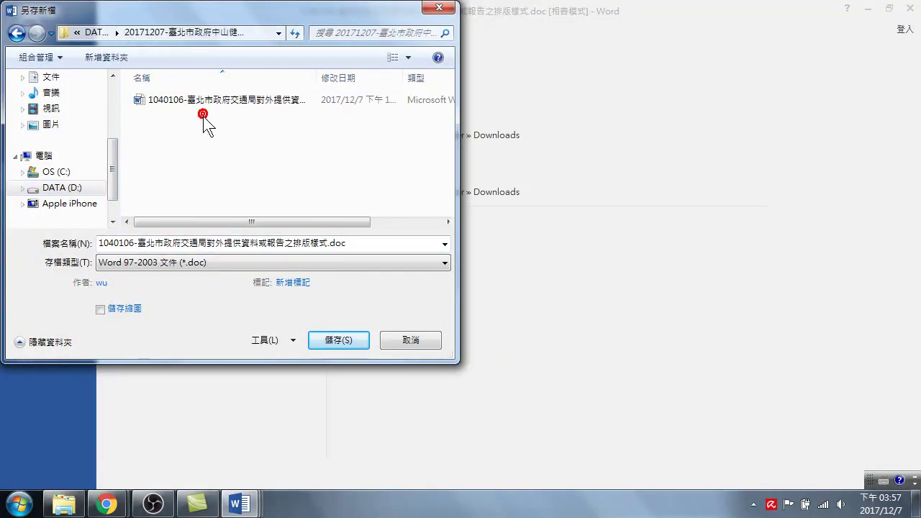
pyautogui.doubleClick(354, 242)
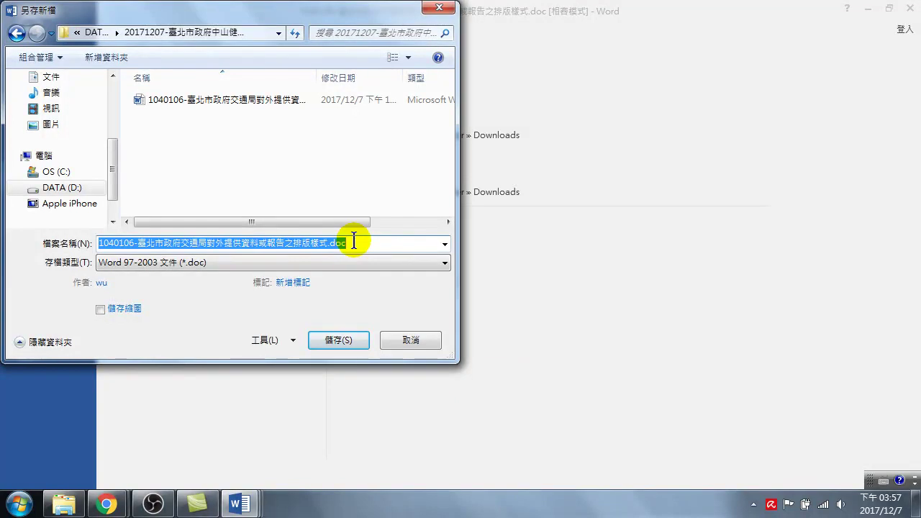
pyautogui.press('BackSpace')
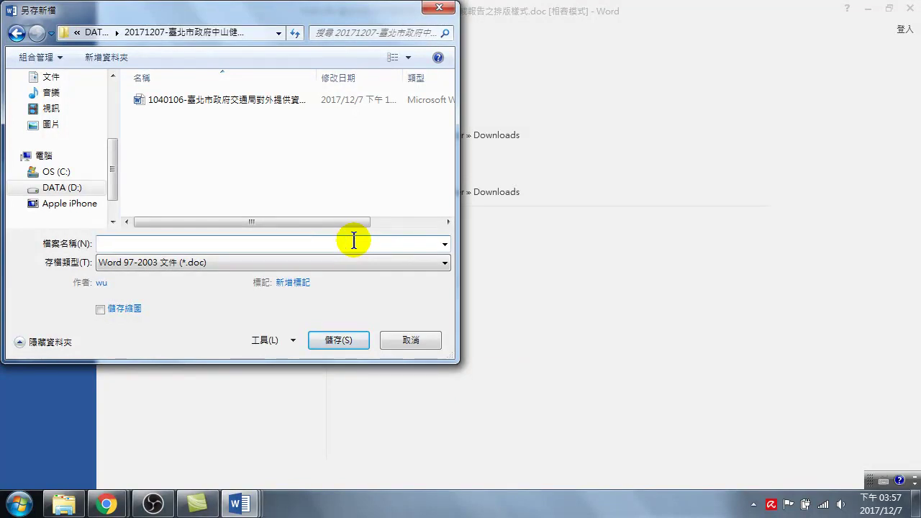
pyautogui.hotkey('ctrl', 'shift')
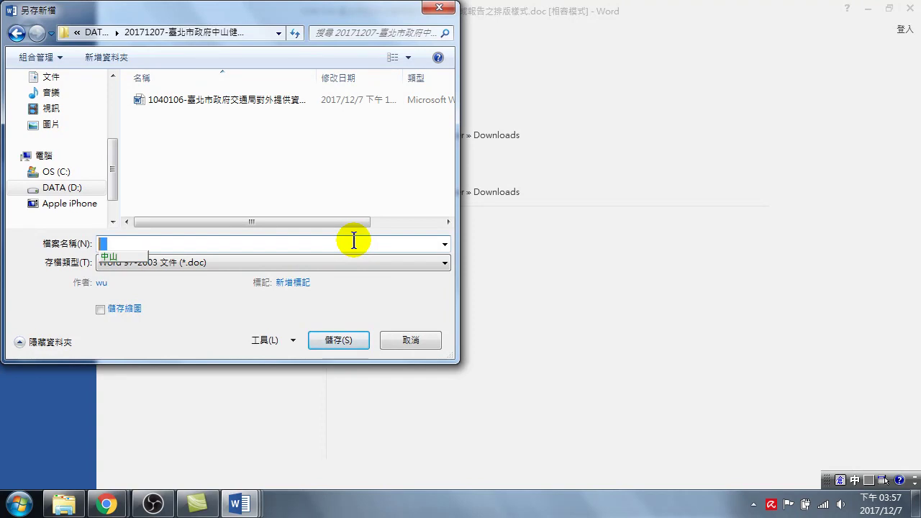
pyautogui.write('中山區')
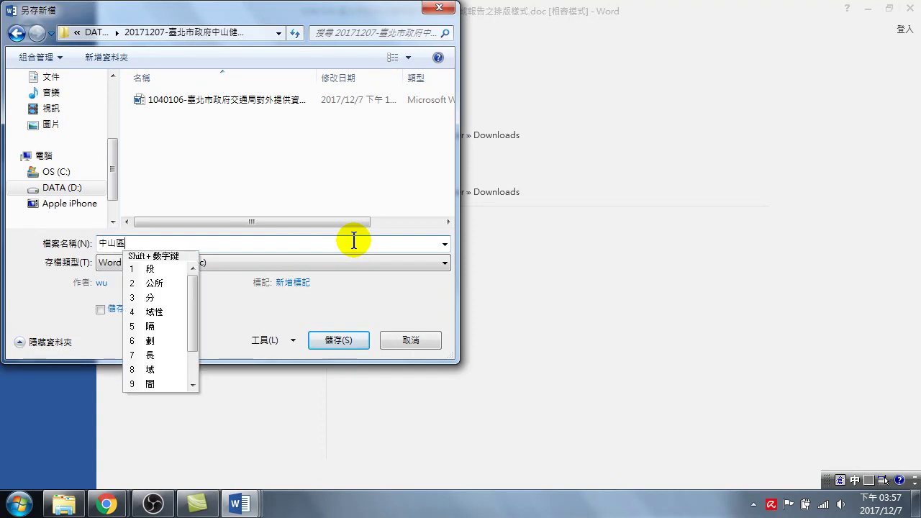
pyautogui.write('健康')
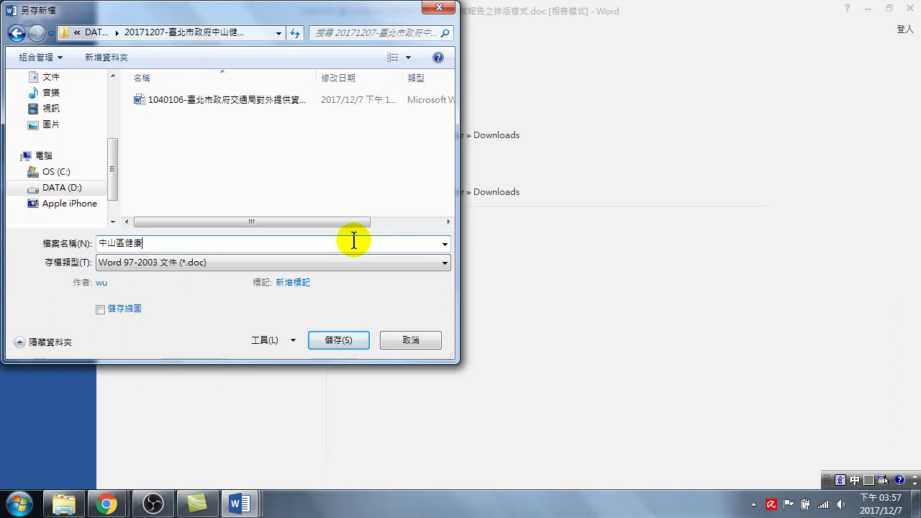
pyautogui.write('中')
pyautogui.write(' 1')
pyautogui.write('服')
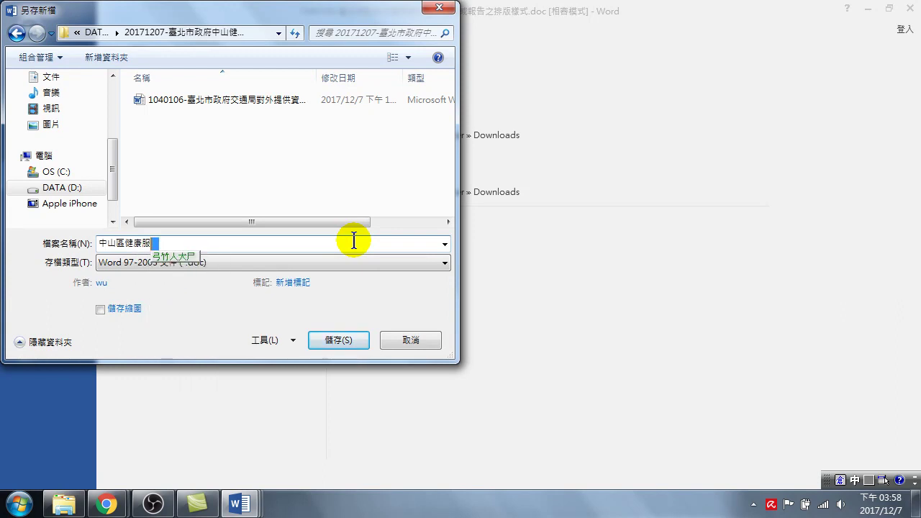
pyautogui.write('務中心文件')
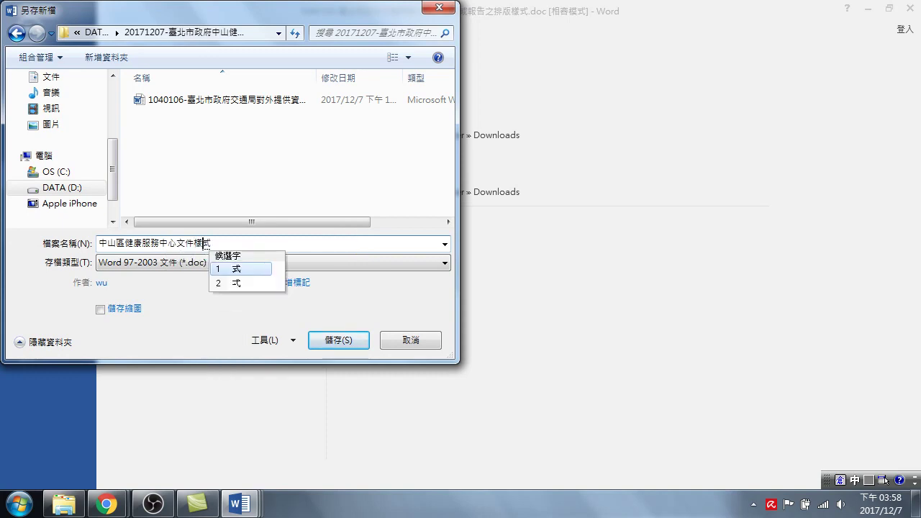
pyautogui.write('樣式')
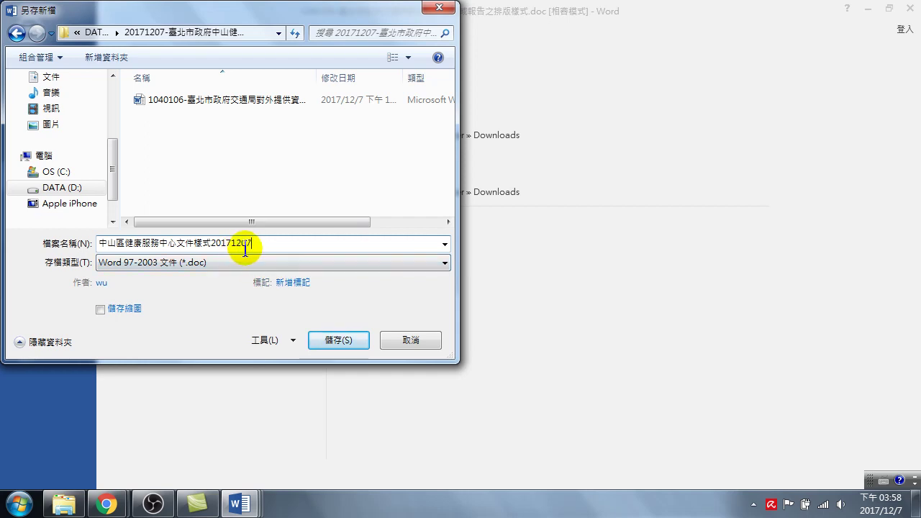
pyautogui.click(339, 339)
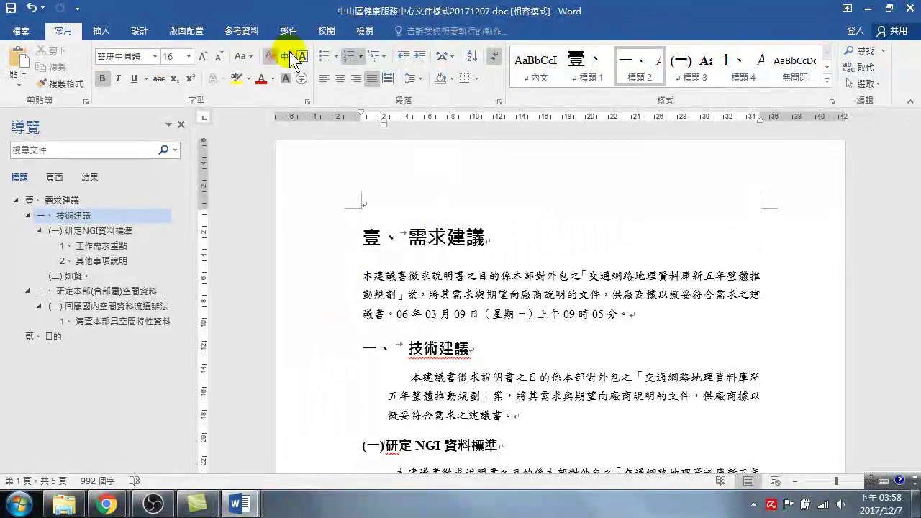
# - Create two new blank documents
pyautogui.click(19, 30)
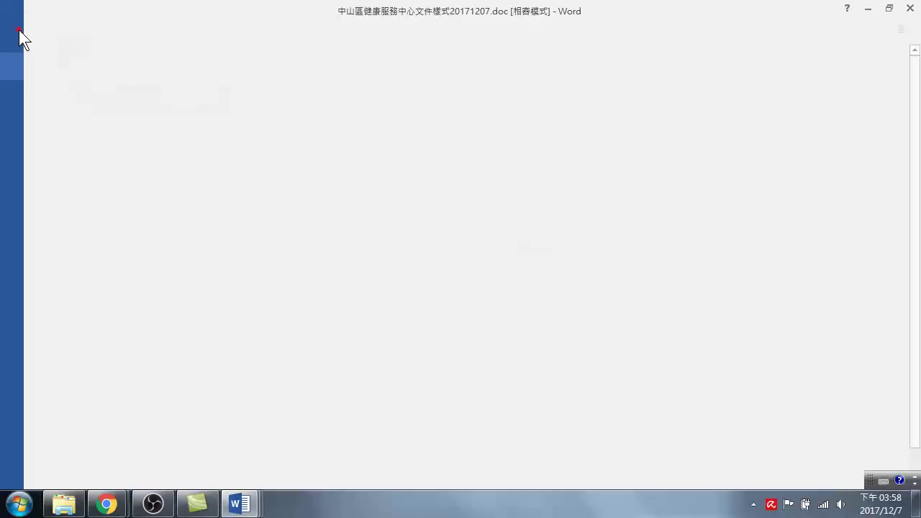
pyautogui.click(30, 92)
pyautogui.click(167, 179)
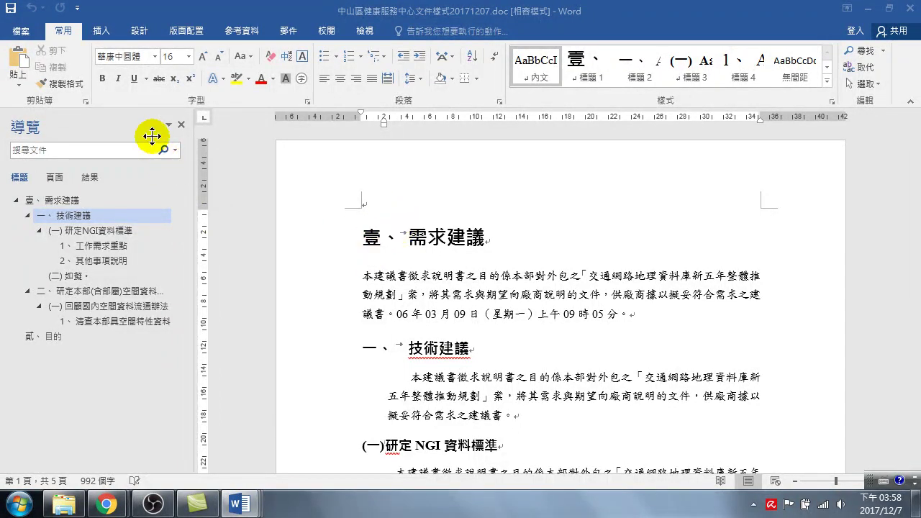
pyautogui.click(25, 32)
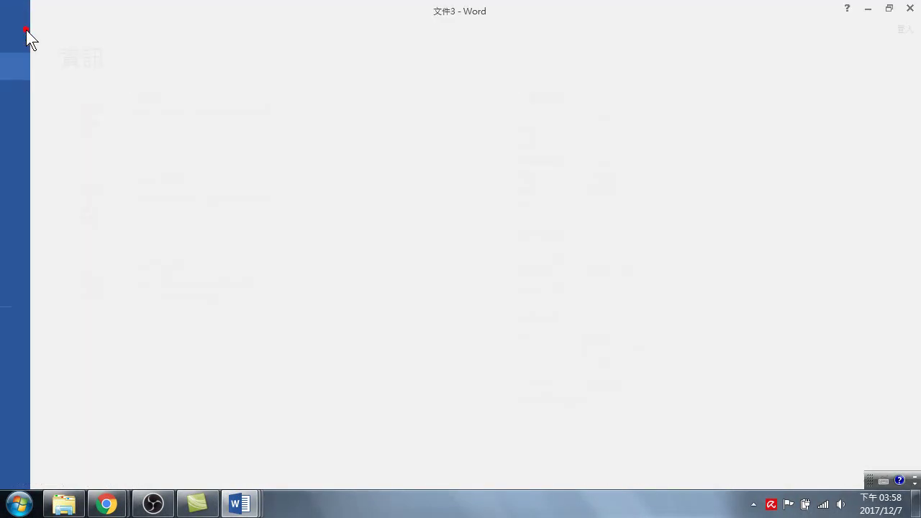
pyautogui.click(41, 92)
pyautogui.click(156, 227)
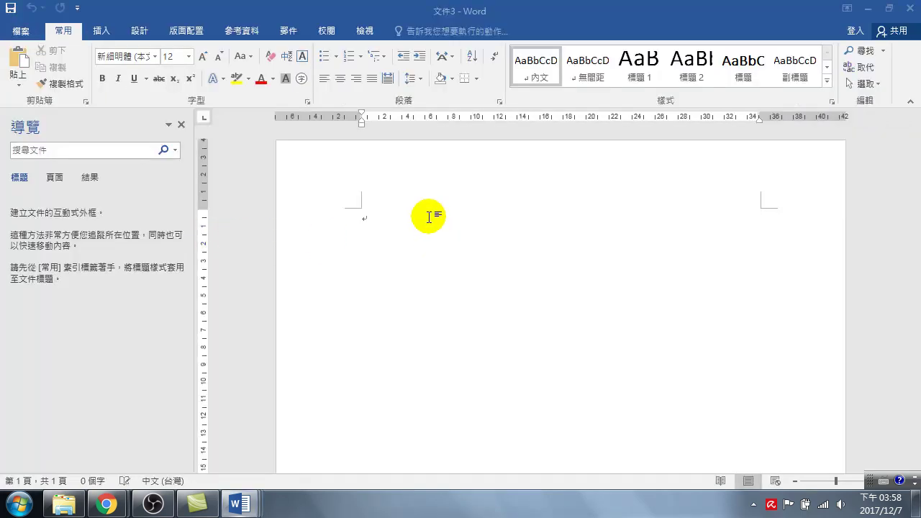
# - Close 文件3 and 文件2 from the taskbar previews, choosing 不要儲存
pyautogui.click(245, 502)
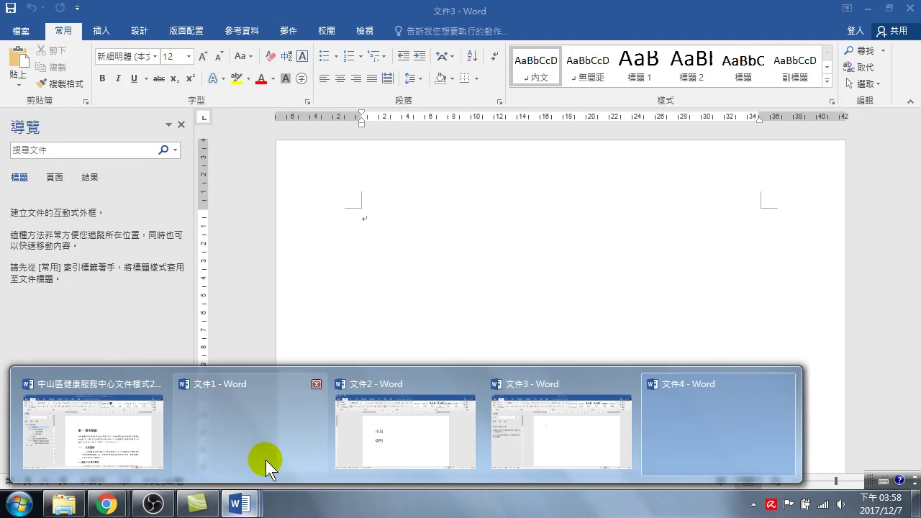
pyautogui.click(630, 382)
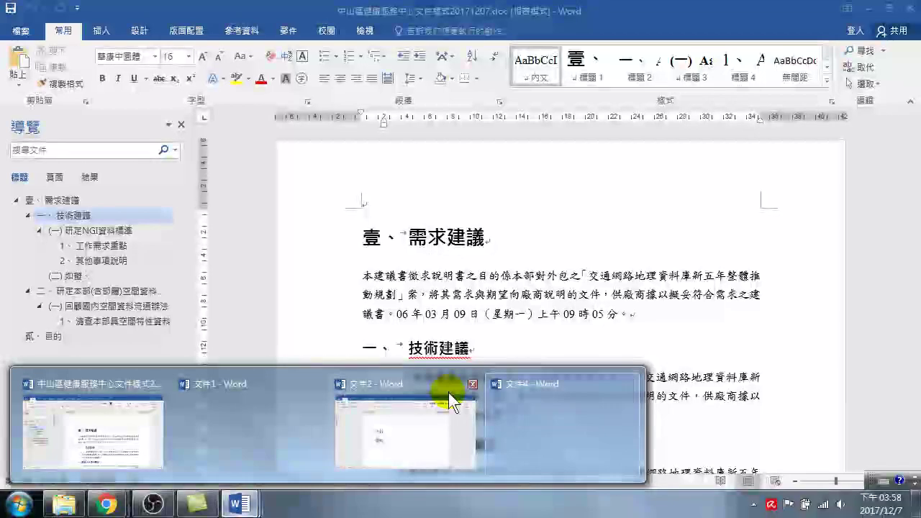
pyautogui.click(473, 383)
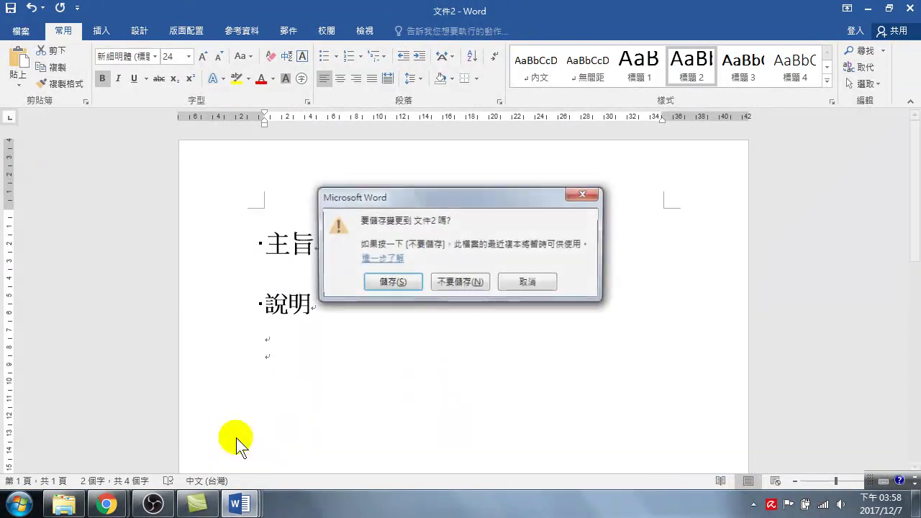
pyautogui.click(459, 281)
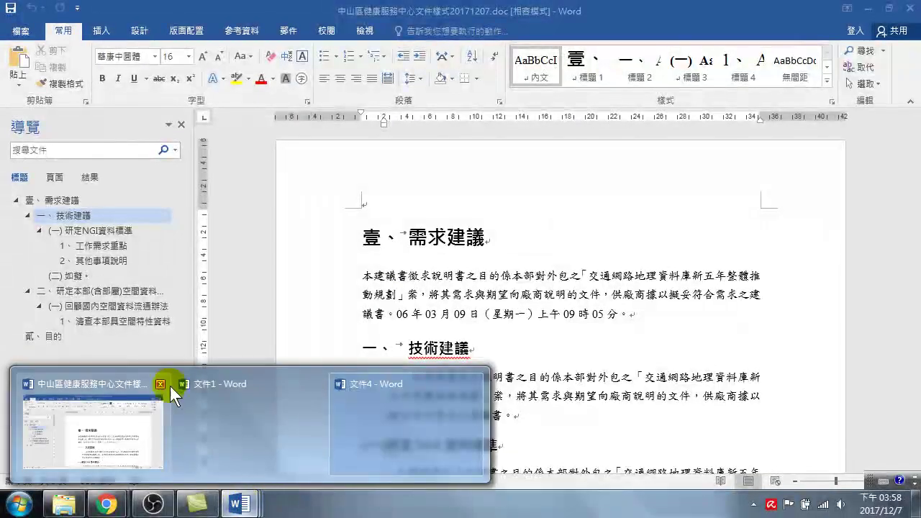
pyautogui.click(160, 387)
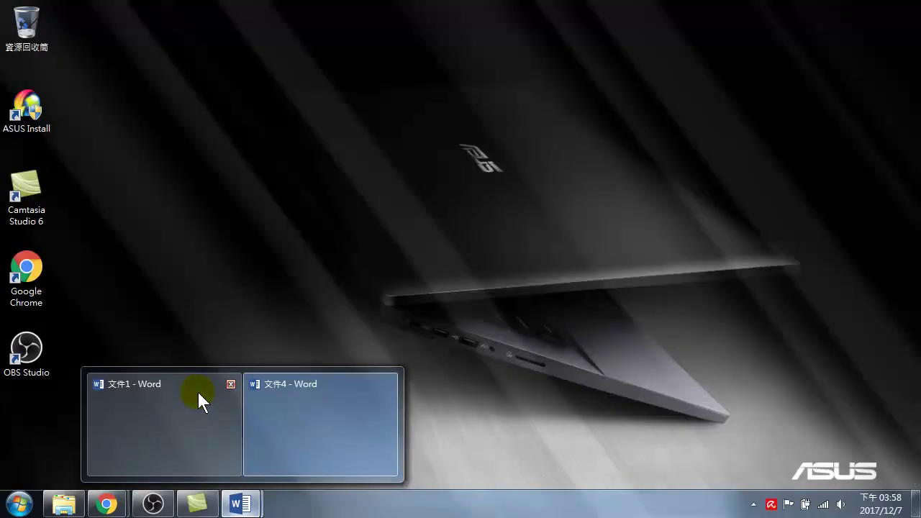
# - Close the blank 文件1 window and bring 文件4 to the front
pyautogui.click(215, 382)
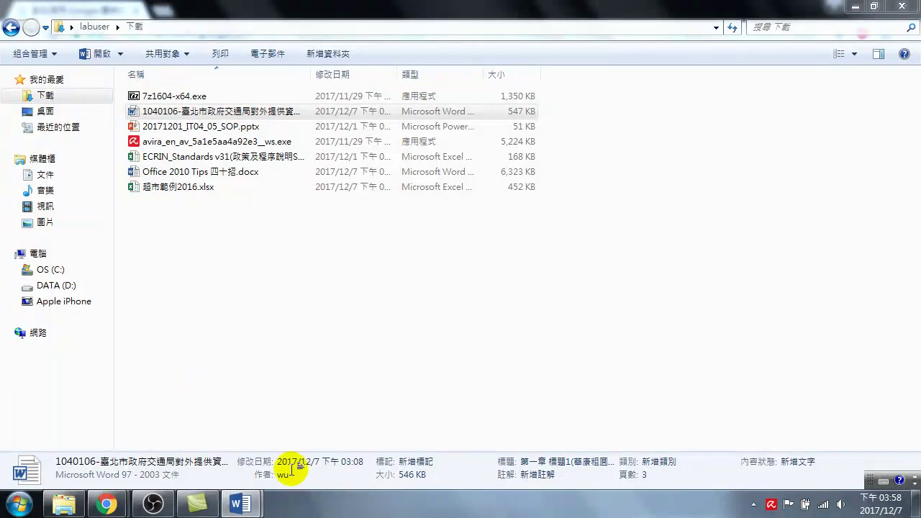
pyautogui.click(245, 501)
pyautogui.click(230, 382)
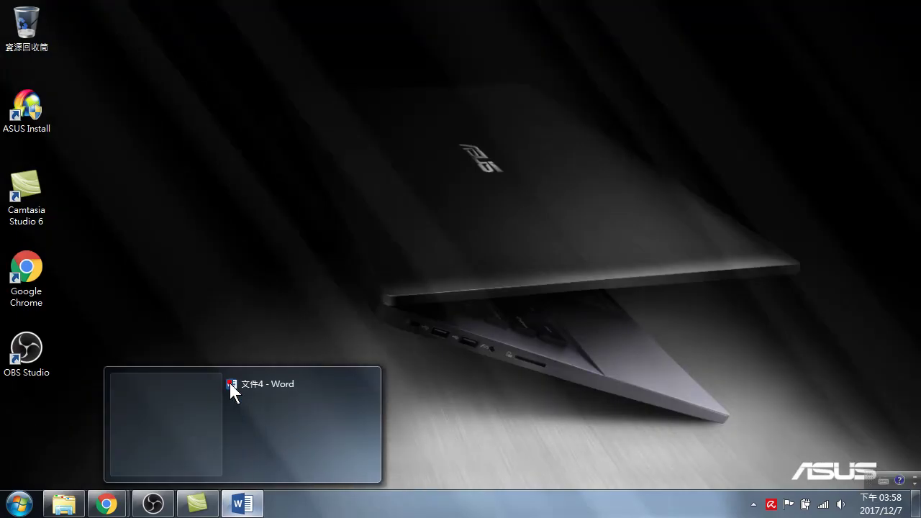
pyautogui.click(230, 388)
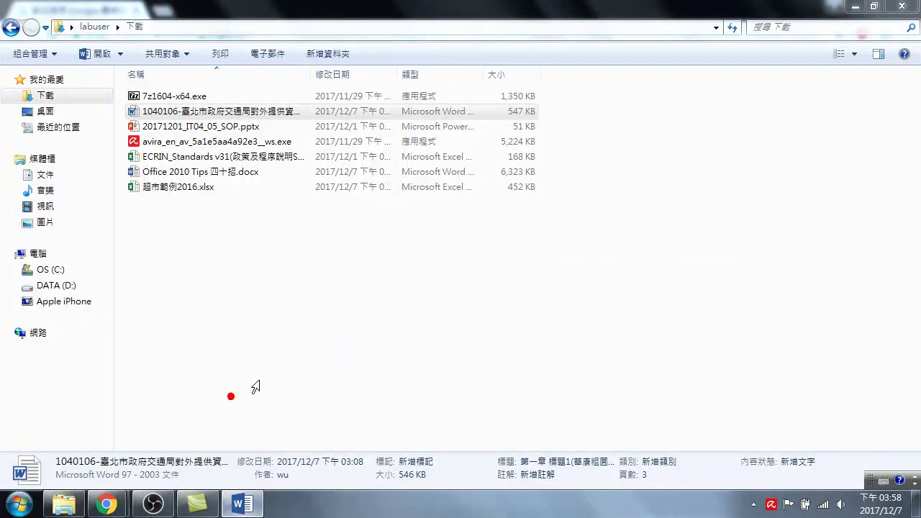
pyautogui.click(243, 501)
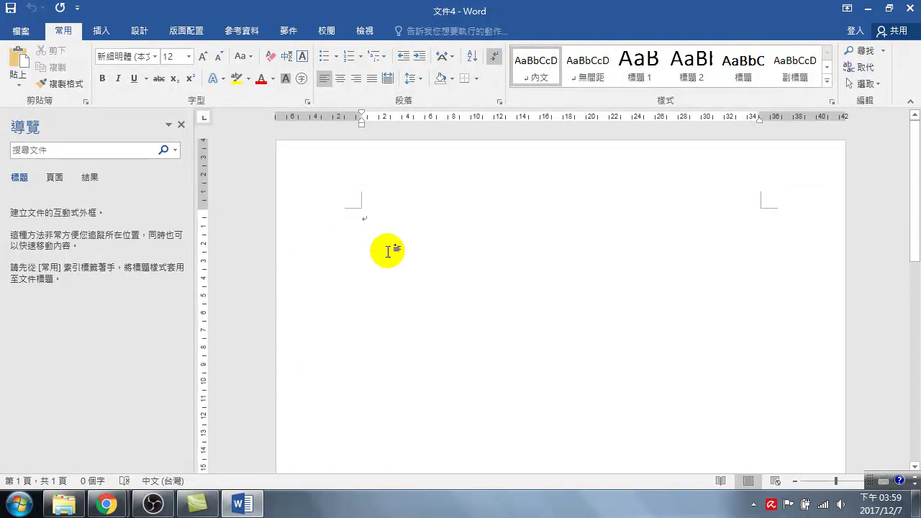
# - Type 主旨, 說明 and 辦法 on separate lines and apply 標題 1 to 主旨
pyautogui.write('yg')
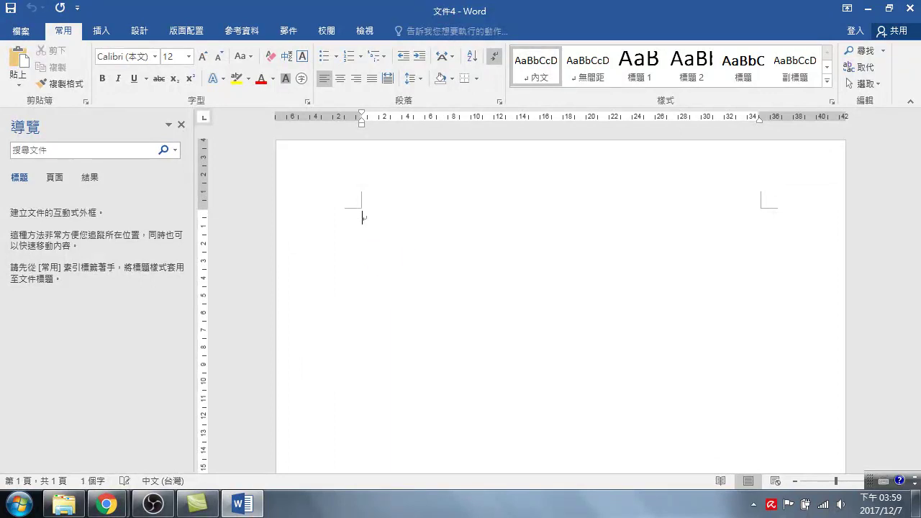
pyautogui.write('主旨')
pyautogui.press('Return')
pyautogui.press('Return')
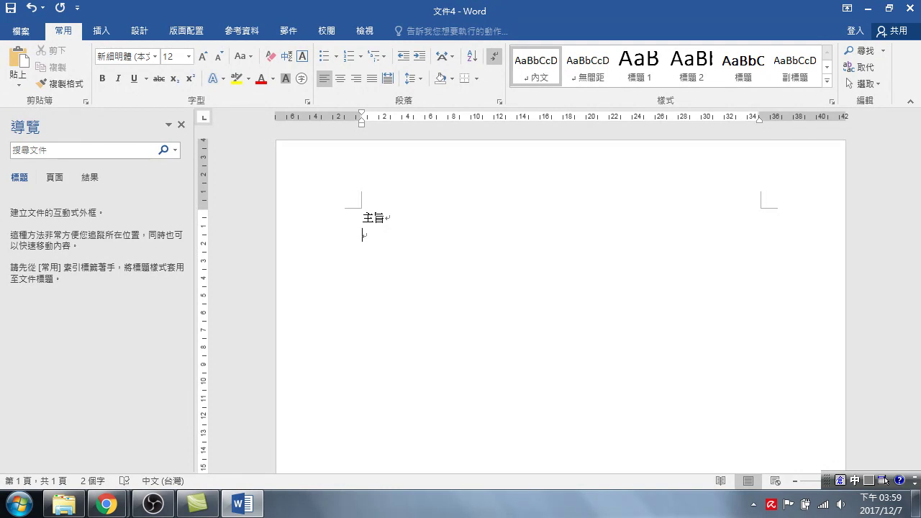
pyautogui.write('說明')
pyautogui.press('Return')
pyautogui.write('辦法')
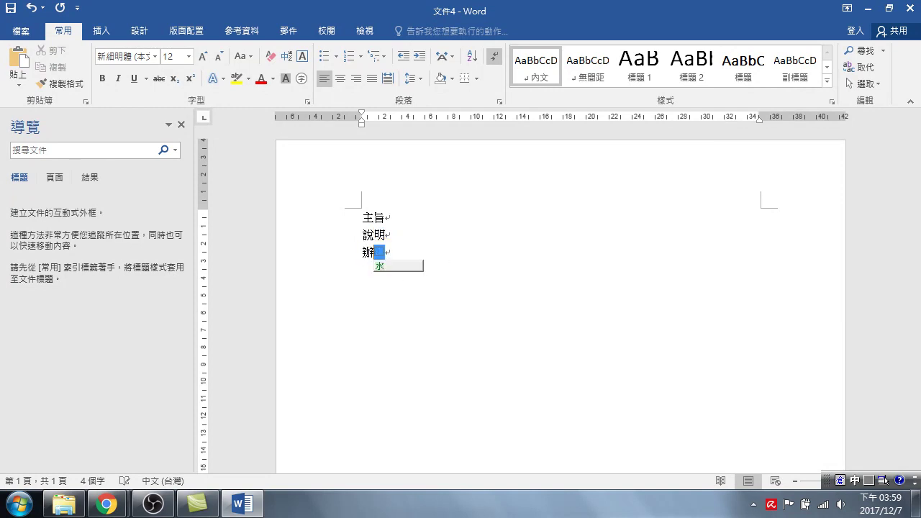
pyautogui.press('Return')
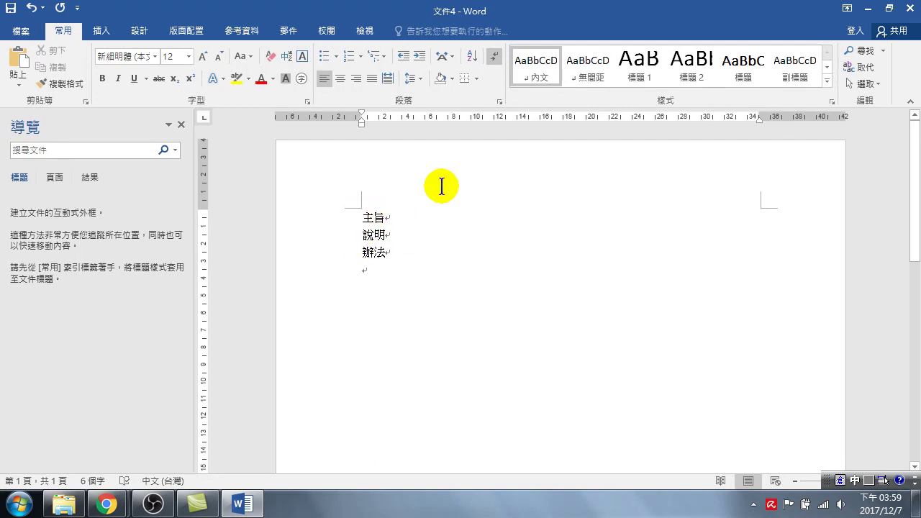
pyautogui.click(638, 72)
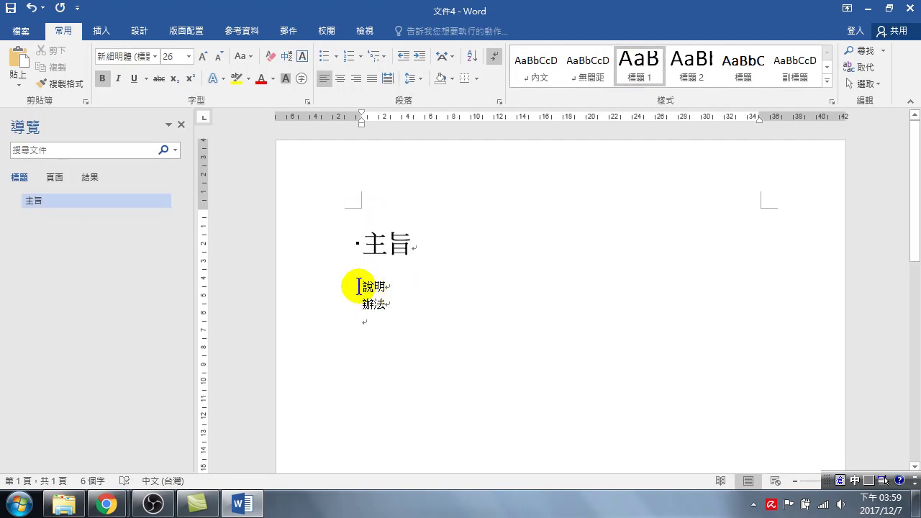
# - Apply the 標題 2 style to the 說明 and 辦法 lines
pyautogui.moveTo(333, 295); pyautogui.dragTo(339, 304)
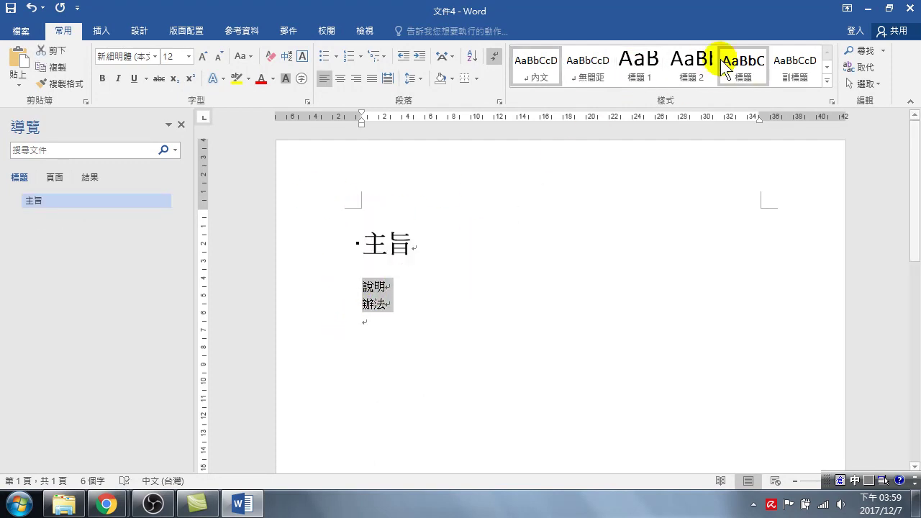
pyautogui.click(682, 70)
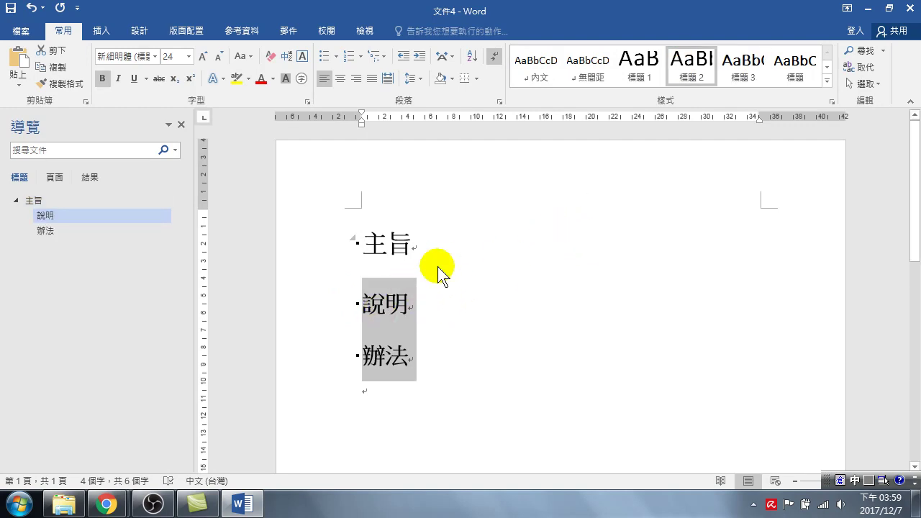
pyautogui.click(404, 309)
# - Set the 標題 2 style's font colour to red in its 修改 font settings
pyautogui.rightClick(694, 63)
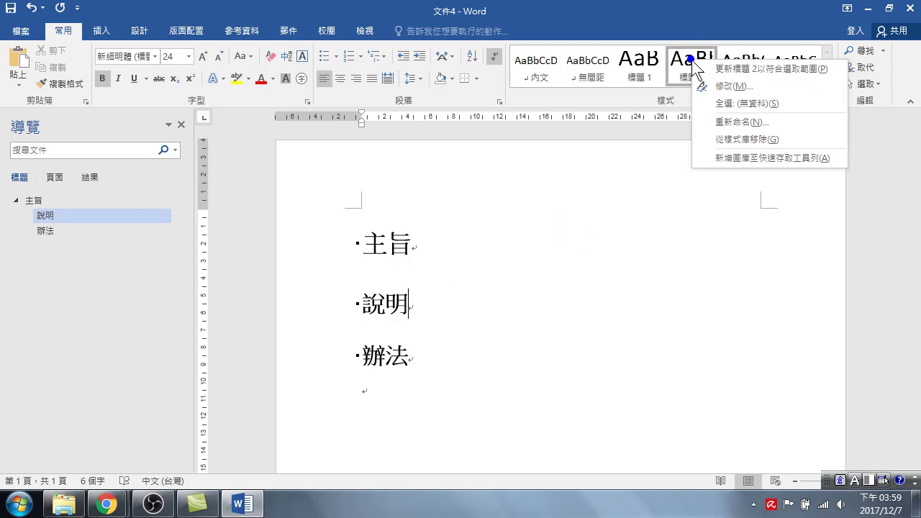
pyautogui.click(743, 87)
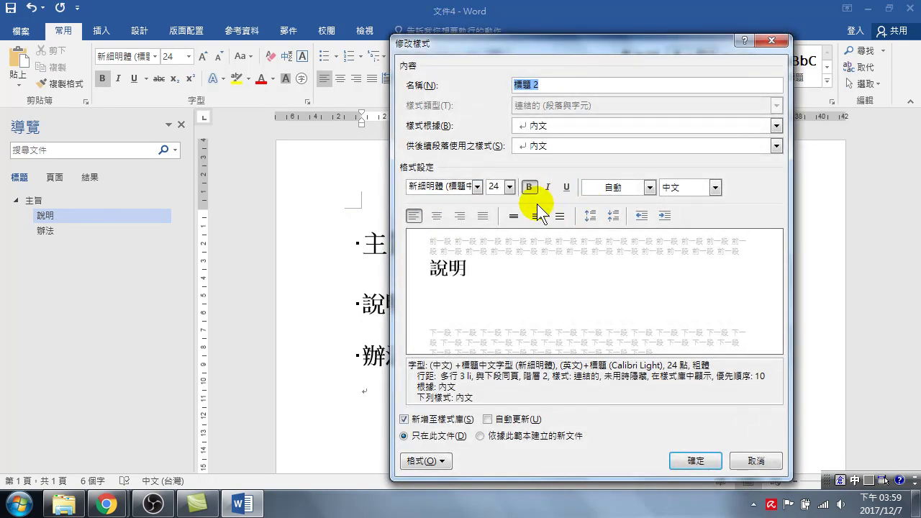
pyautogui.click(409, 462)
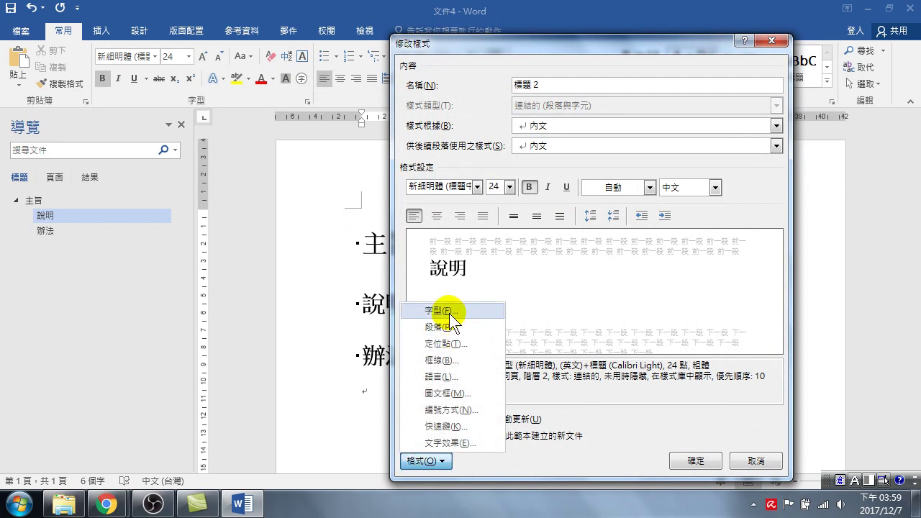
pyautogui.click(449, 309)
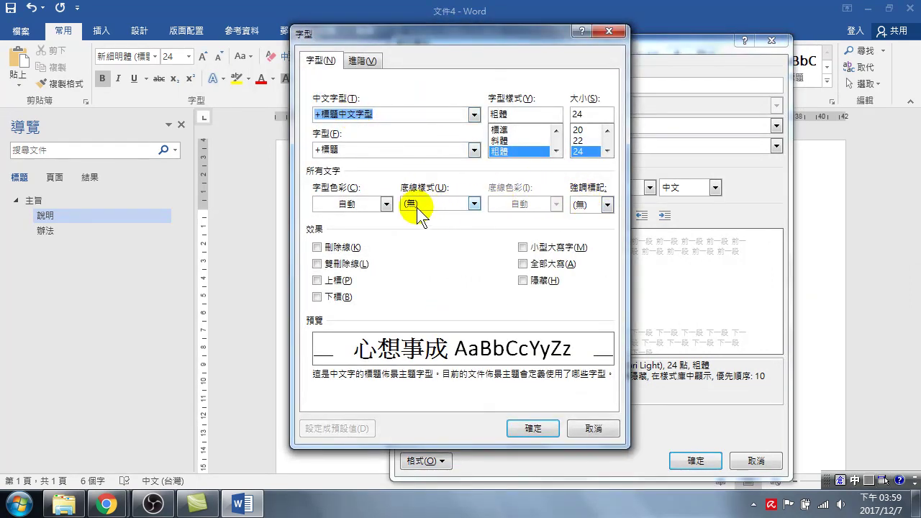
pyautogui.click(386, 204)
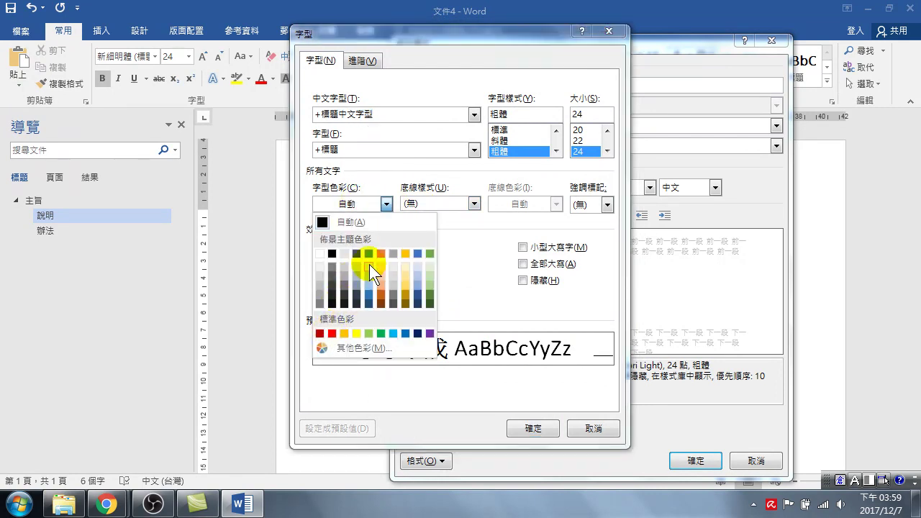
pyautogui.click(331, 334)
pyautogui.click(536, 428)
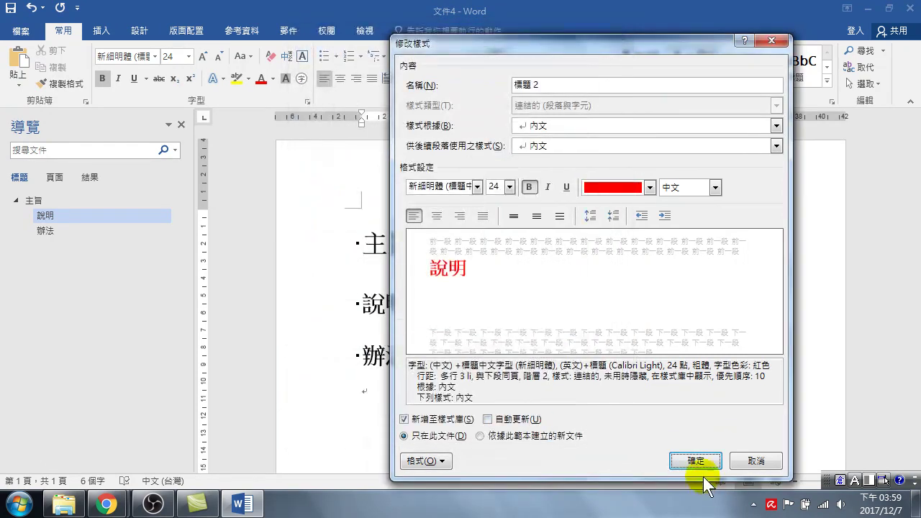
pyautogui.click(697, 463)
# - With the cursor in 主旨, open the Styles pane and its 管理樣式 dialog
pyautogui.click(388, 244)
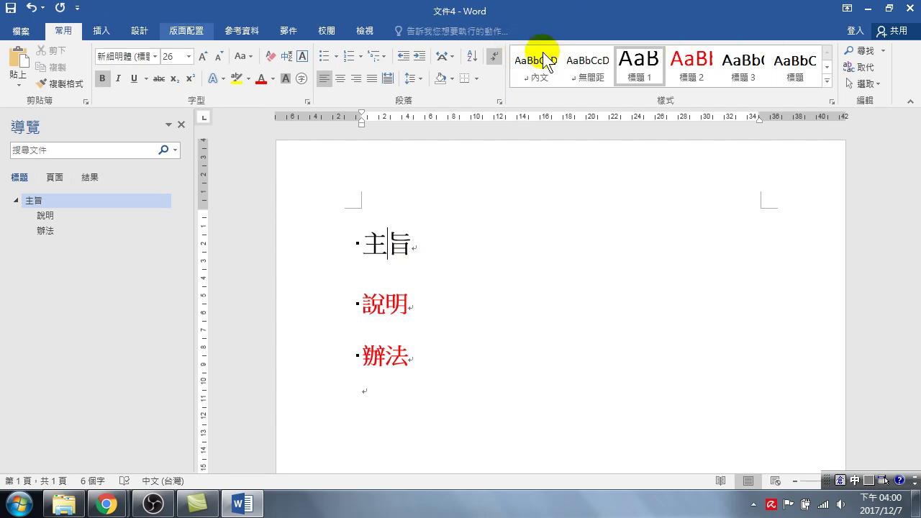
pyautogui.click(831, 101)
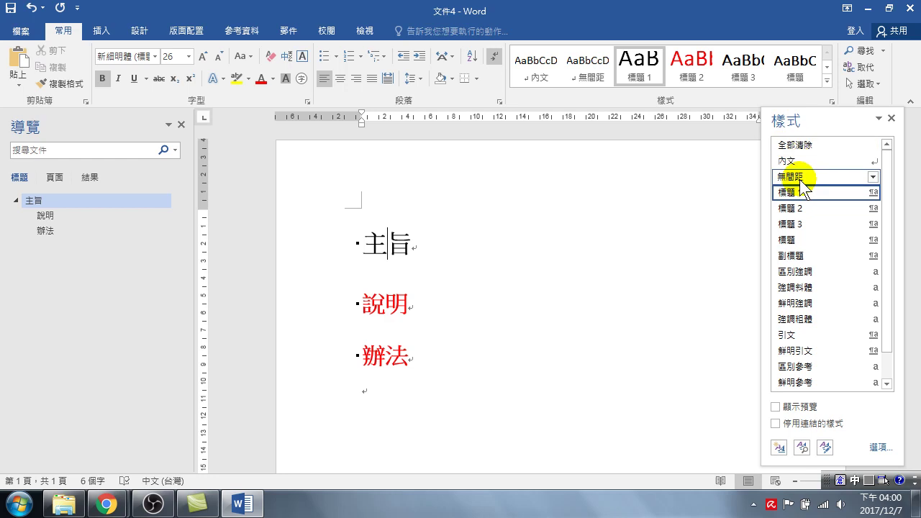
pyautogui.click(826, 449)
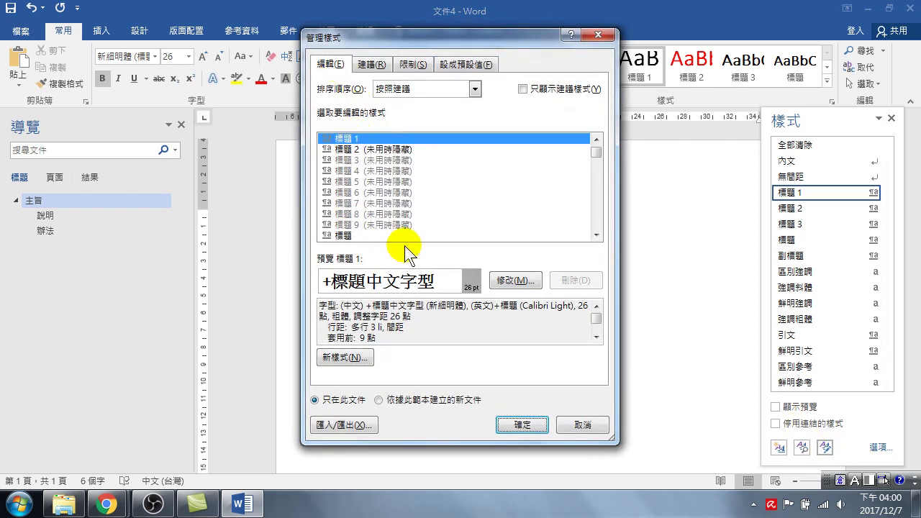
# - Choose 匯入/匯出 in 管理樣式 to open the 組合管理 Organizer
pyautogui.click(345, 431)
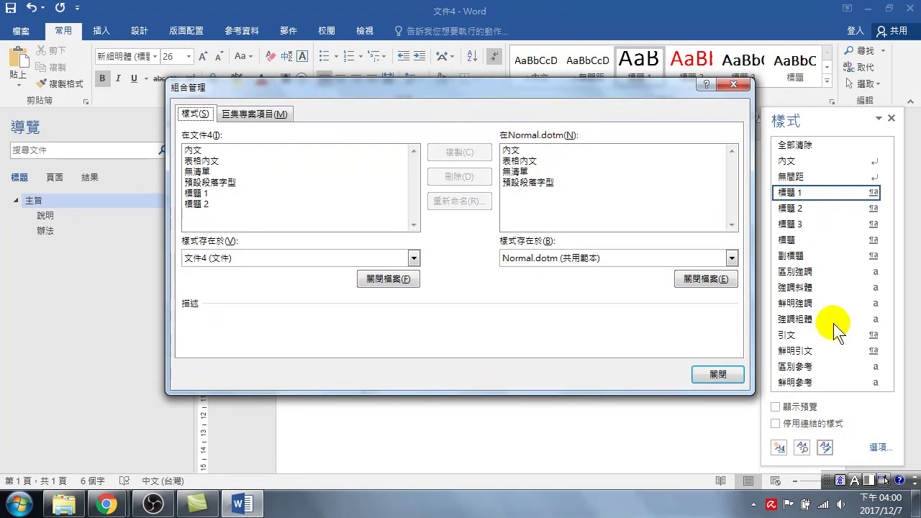
# - Replace Normal.dotm in the Organizer with 中山區健康服務中心文件樣式20171207.doc from D:\20171207, listing all file types
pyautogui.click(687, 279)
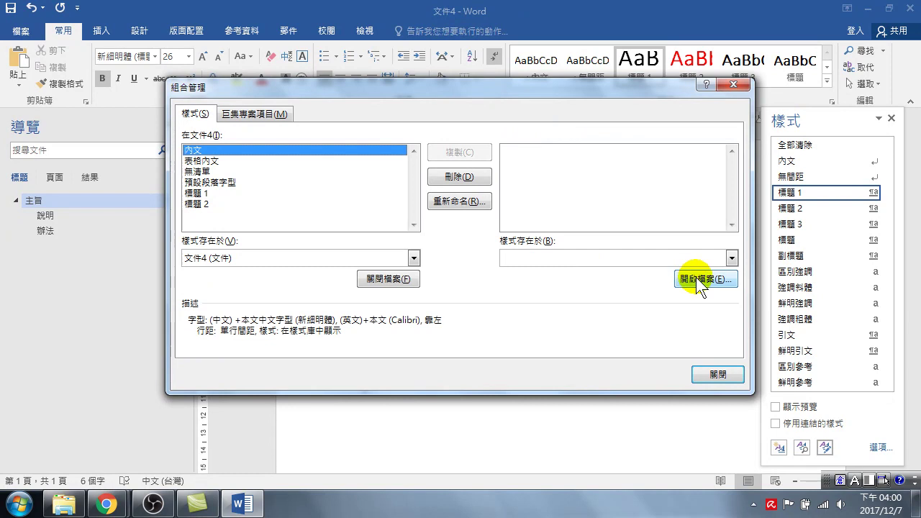
pyautogui.click(691, 279)
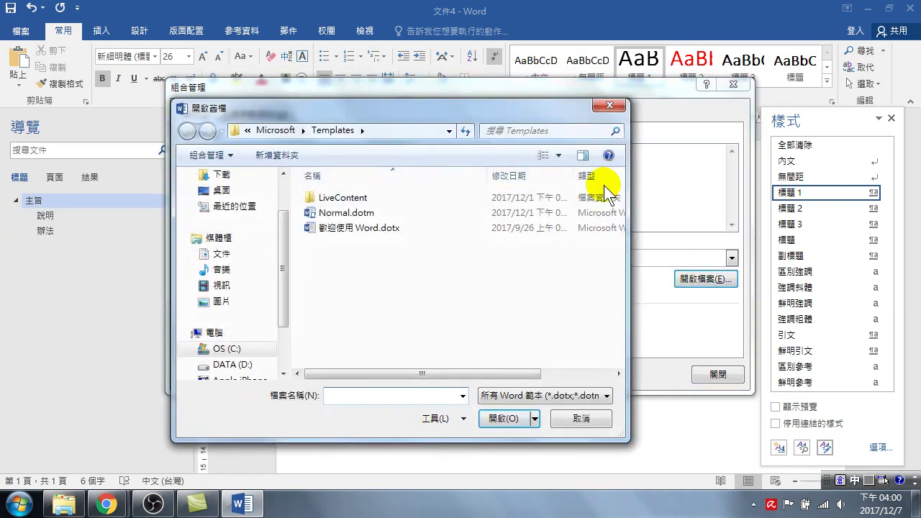
pyautogui.moveTo(283, 244); pyautogui.dragTo(283, 314)
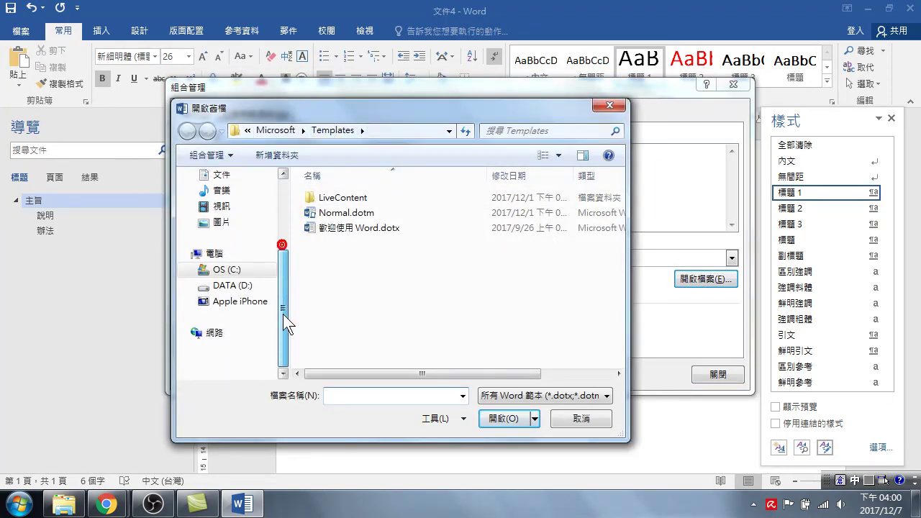
pyautogui.click(238, 319)
pyautogui.doubleClick(362, 213)
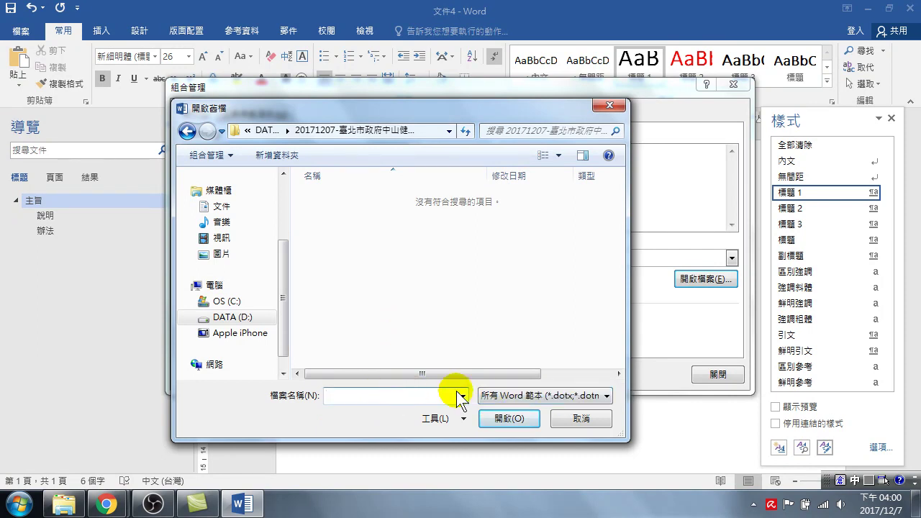
pyautogui.click(509, 395)
pyautogui.click(508, 186)
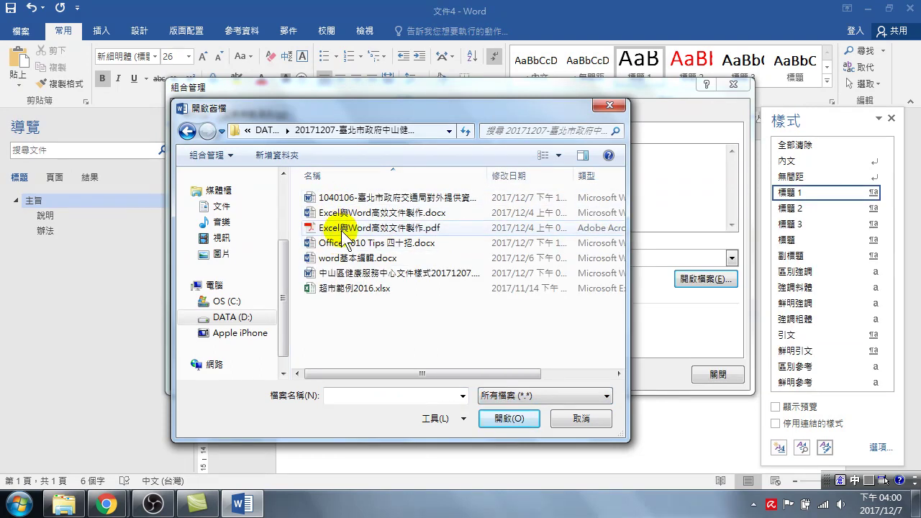
pyautogui.click(377, 273)
pyautogui.click(509, 419)
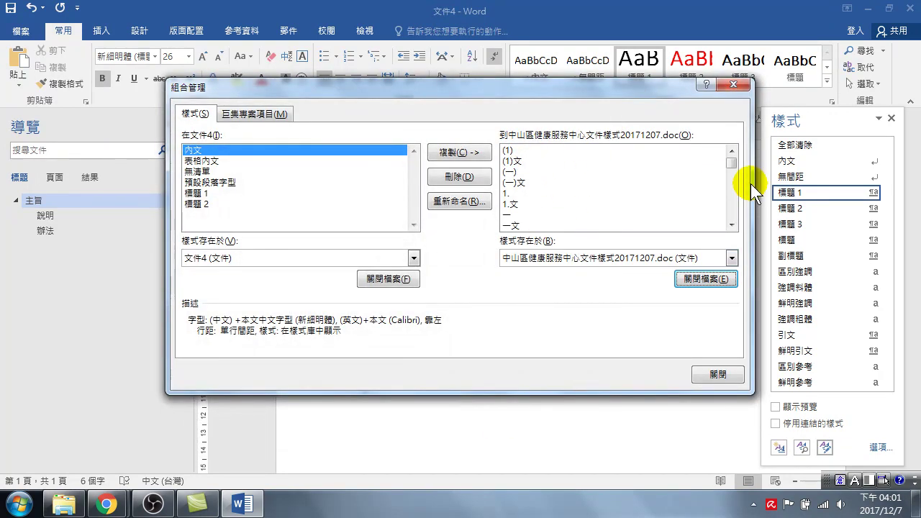
# - Copy template styles 標題 1 through 標題3文 into 文件4, overwriting existing styles, then close the Organizer
pyautogui.click(731, 164)
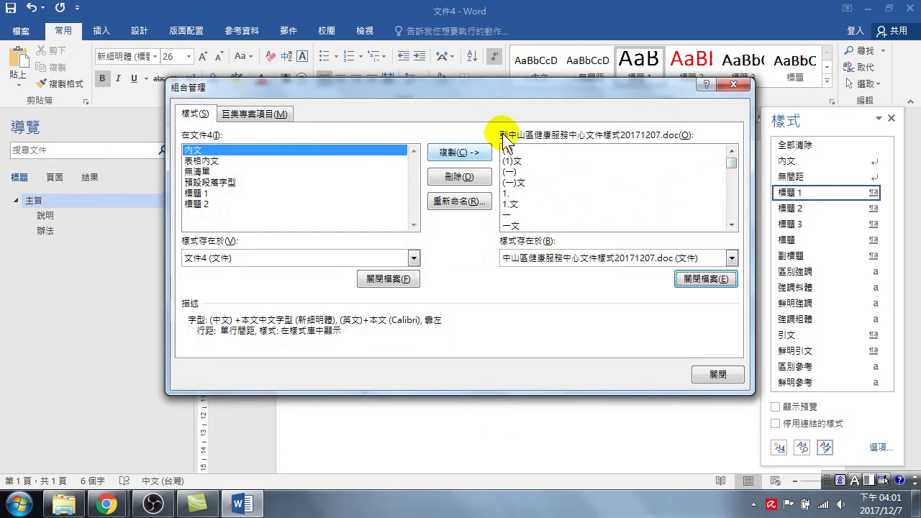
pyautogui.click(514, 150)
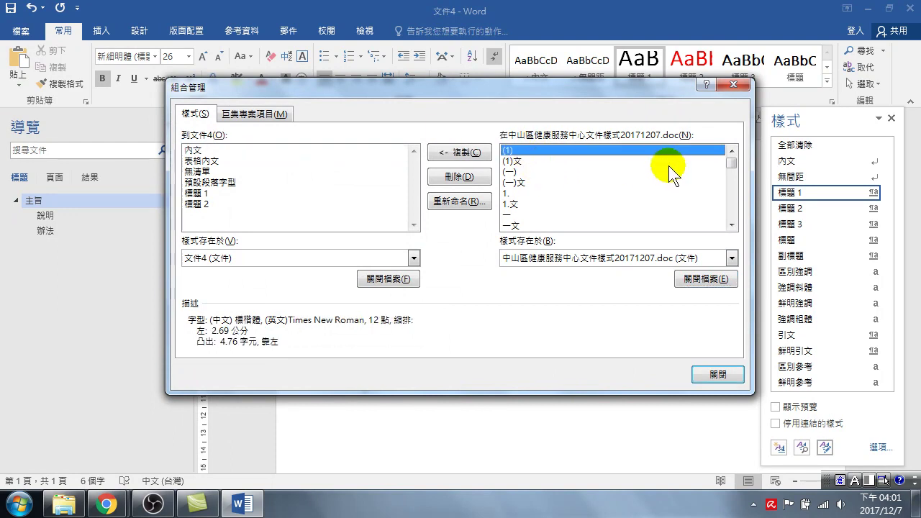
pyautogui.moveTo(732, 162); pyautogui.dragTo(730, 213)
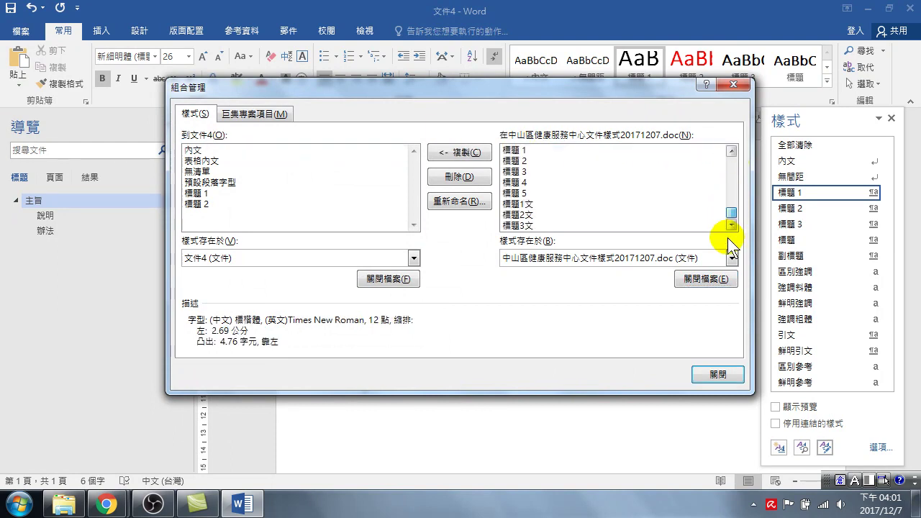
pyautogui.keyDown('shift'); pyautogui.click(524, 225); pyautogui.keyUp('shift')
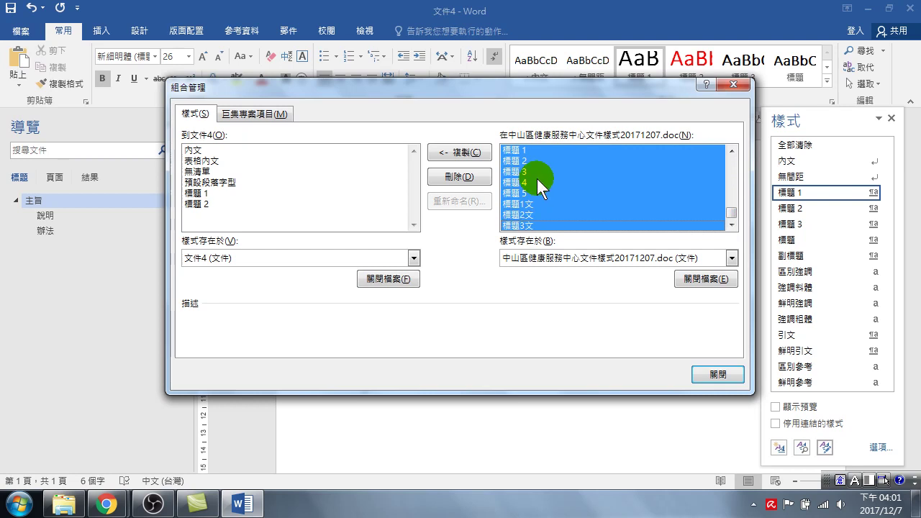
pyautogui.click(461, 154)
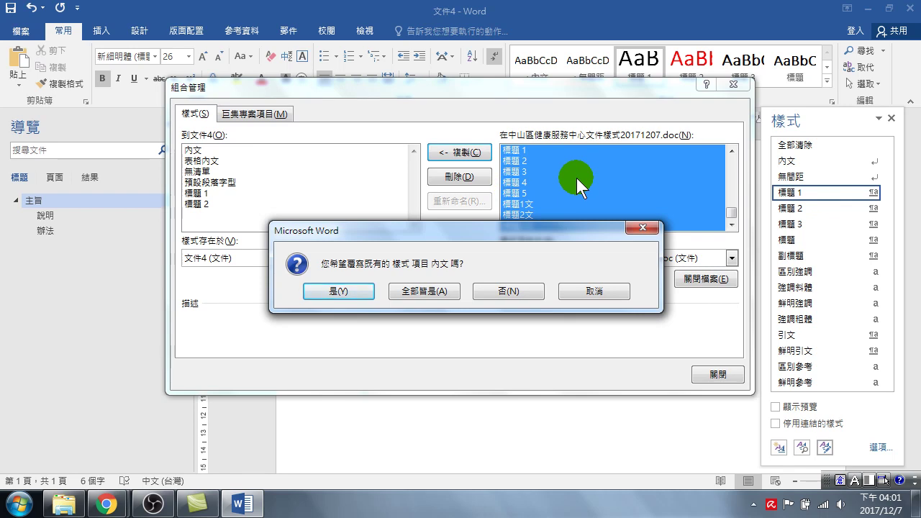
pyautogui.click(412, 288)
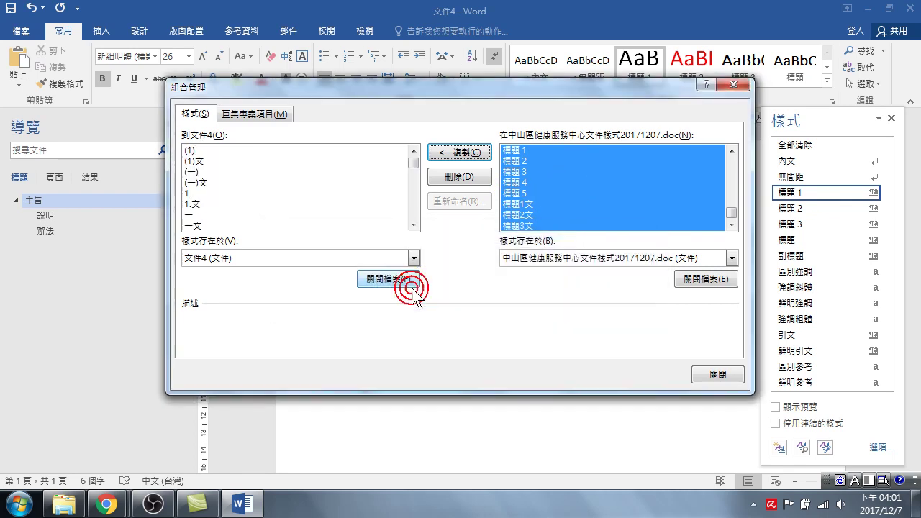
pyautogui.click(708, 376)
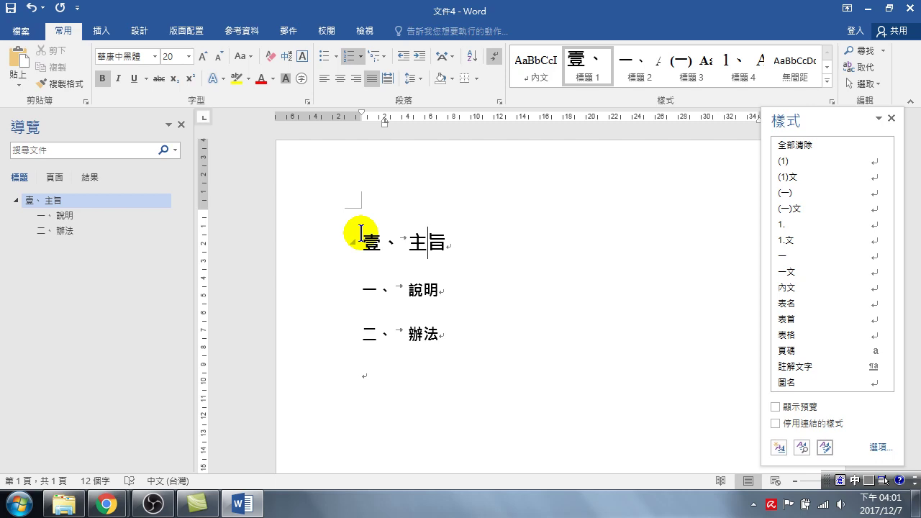
# - Inspect the 壹、 numbering on the 主旨 heading
pyautogui.scroll(-5, 895, 216)
pyautogui.click(421, 243)
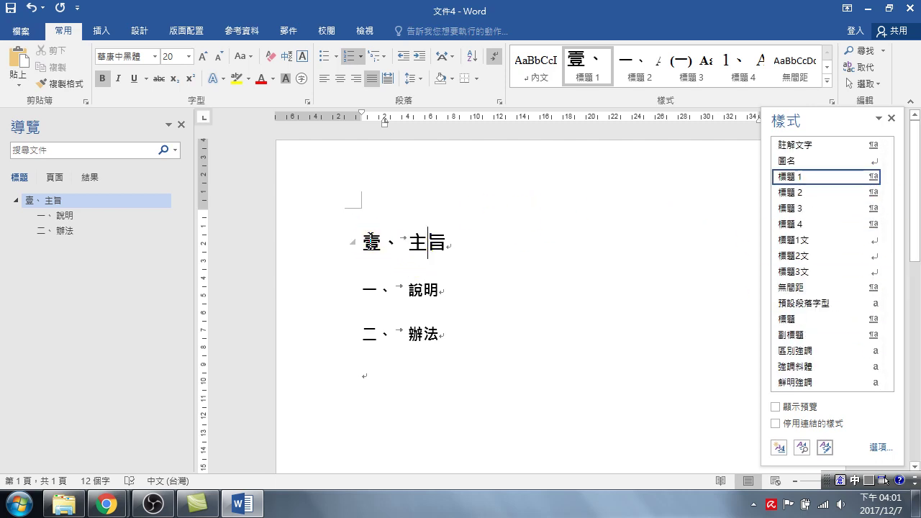
pyautogui.click(371, 243)
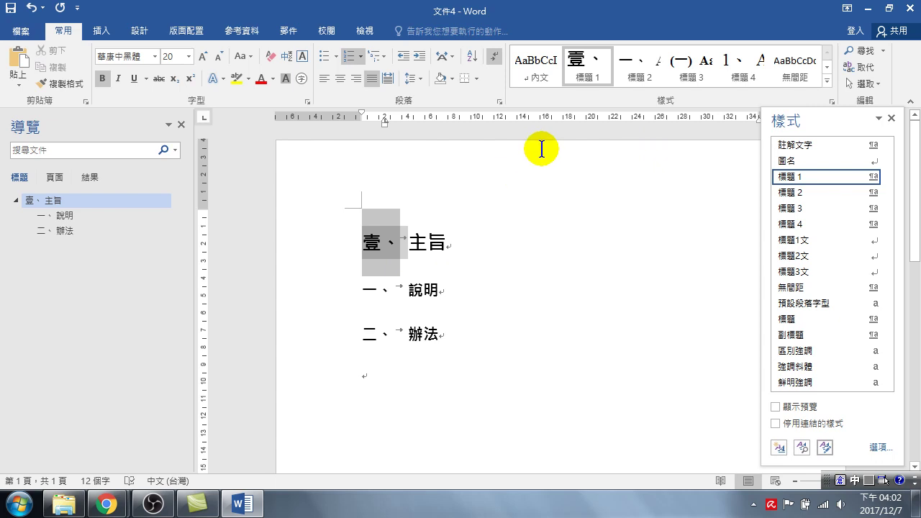
# - Close 文件4 without saving and open Office 2010 Tips 四十招.docx from Downloads
pyautogui.click(909, 7)
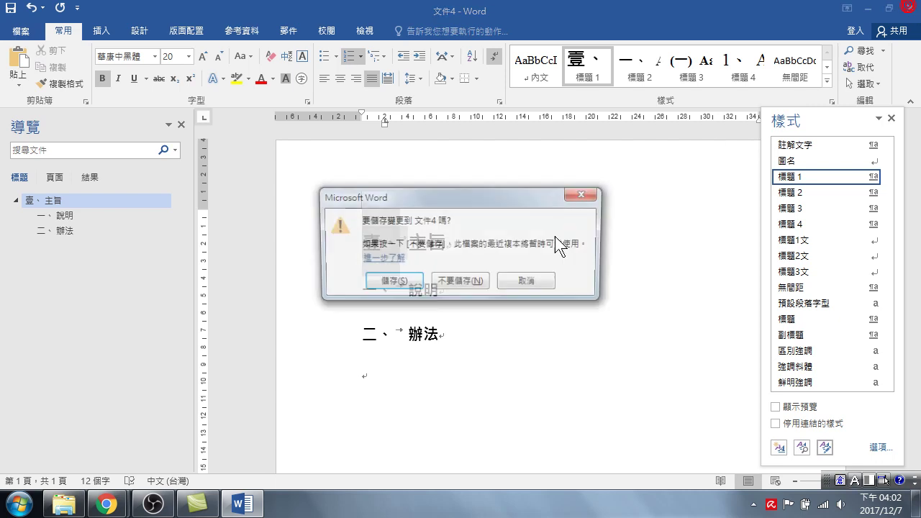
pyautogui.click(461, 280)
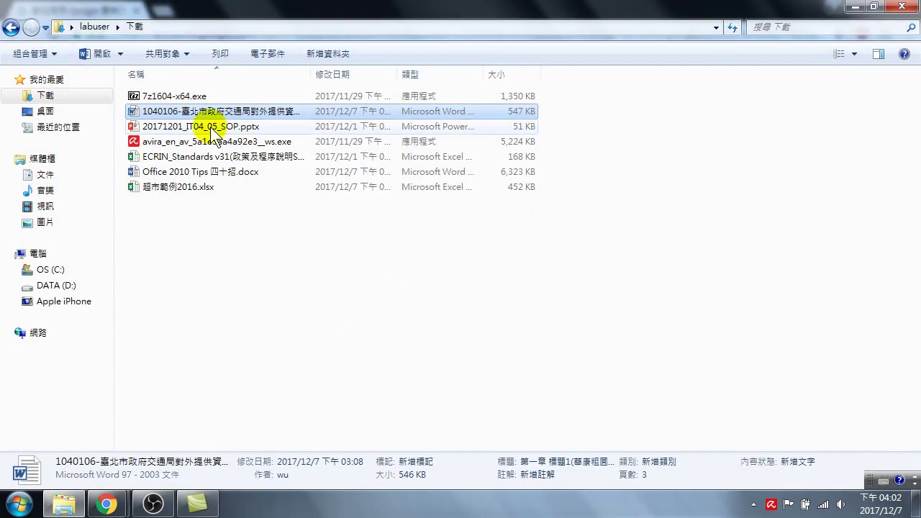
pyautogui.doubleClick(179, 173)
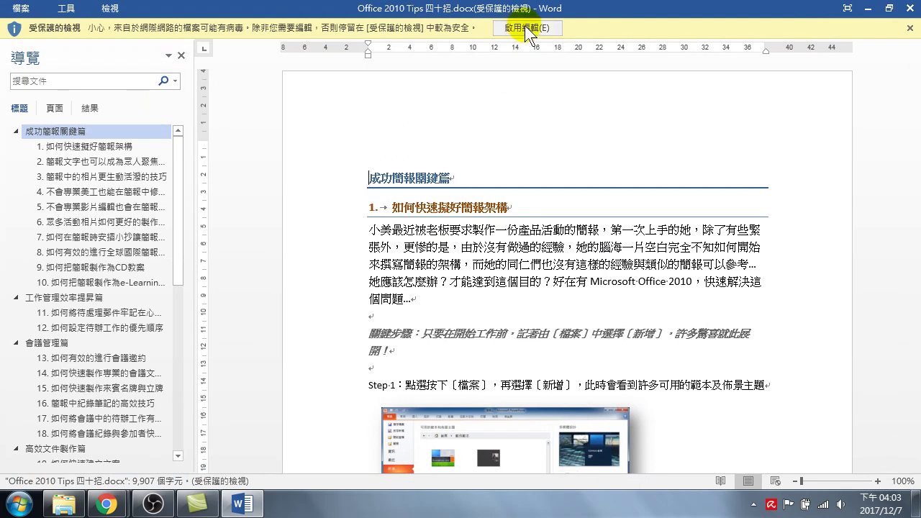
# - Enable editing, check the 成功簡報關鍵篇 and second-level heading styles, and show the style list
pyautogui.click(532, 25)
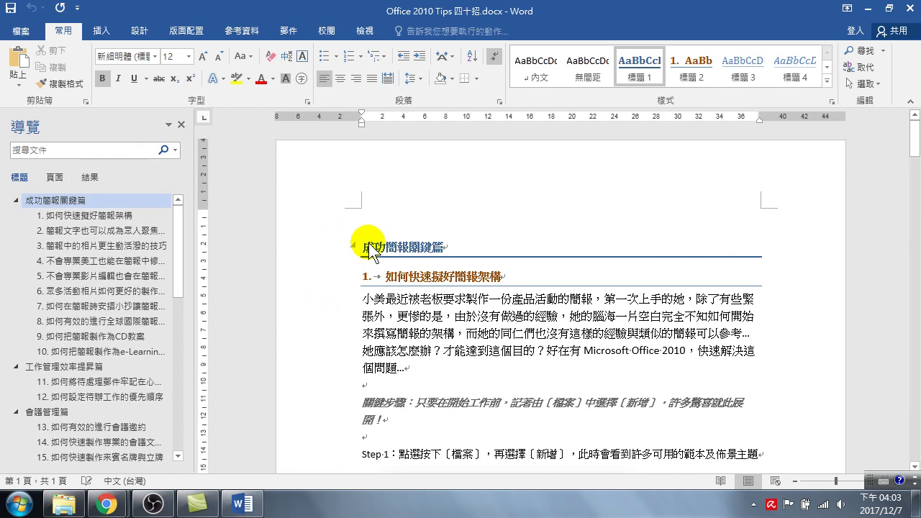
pyautogui.moveTo(366, 244); pyautogui.dragTo(442, 247)
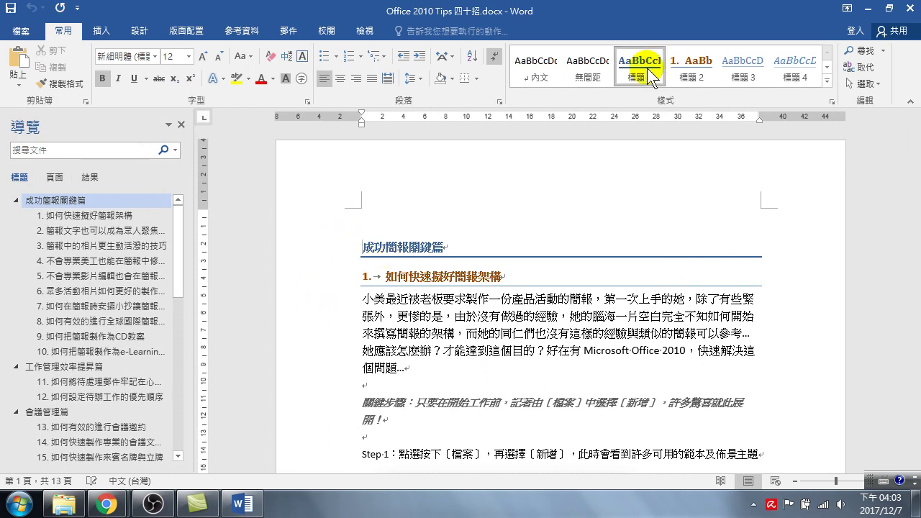
pyautogui.click(430, 276)
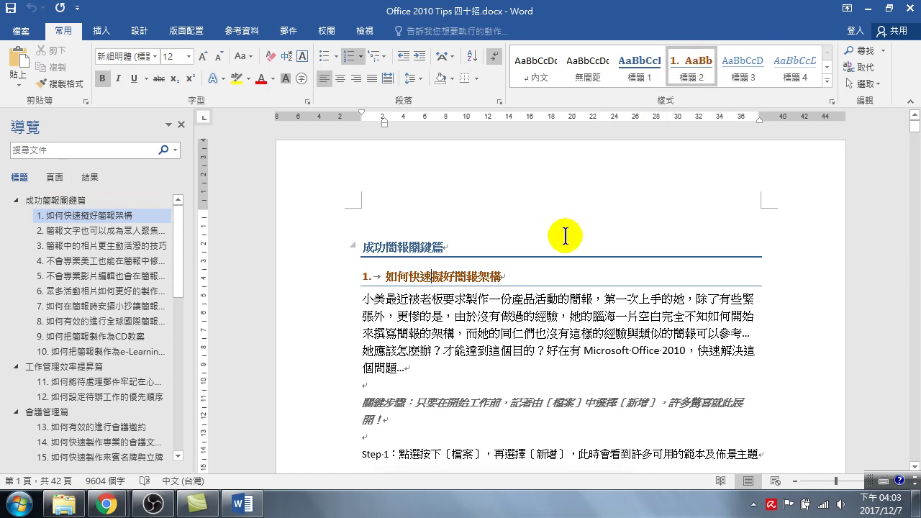
pyautogui.click(402, 247)
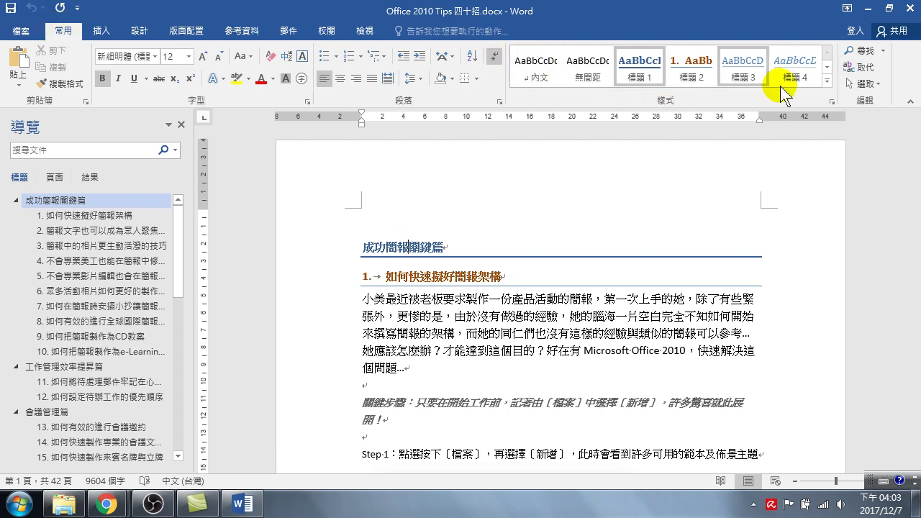
pyautogui.click(832, 101)
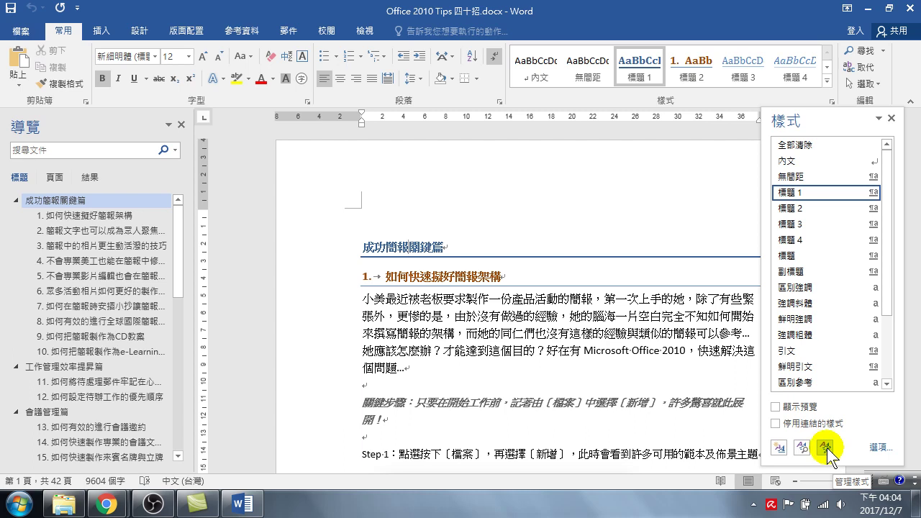
# - Open the Organizer through 管理樣式 and its 匯入/匯出 button
pyautogui.click(826, 449)
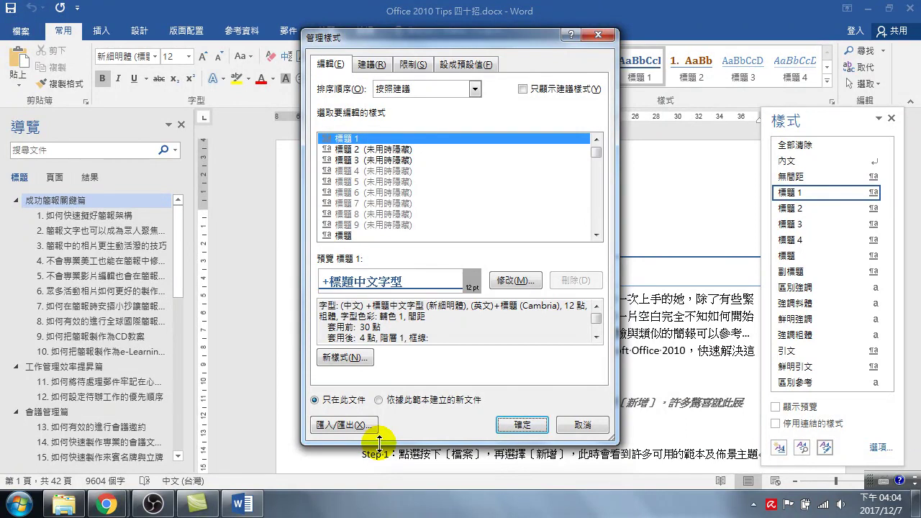
pyautogui.click(340, 426)
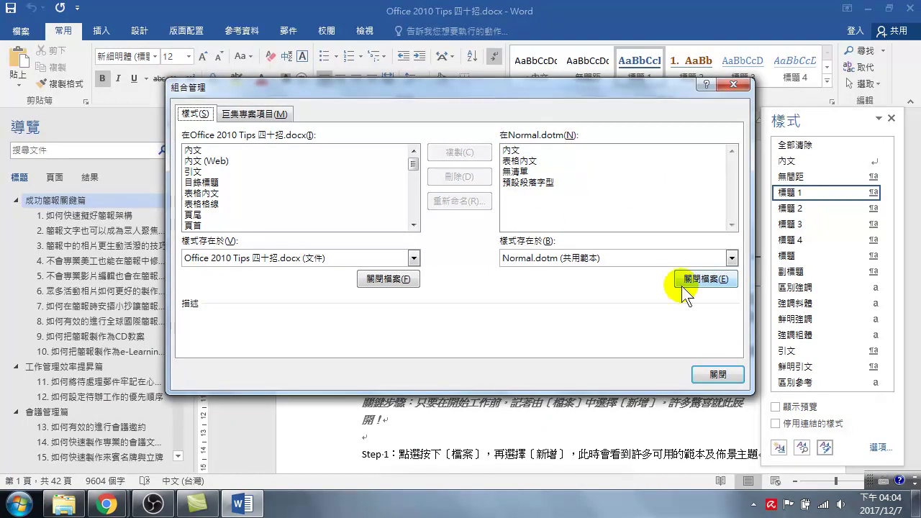
# - Swap Normal.dotm for 中山區健康服務中心文件樣式20171207.doc from D:\20171207, showing all file types
pyautogui.click(706, 279)
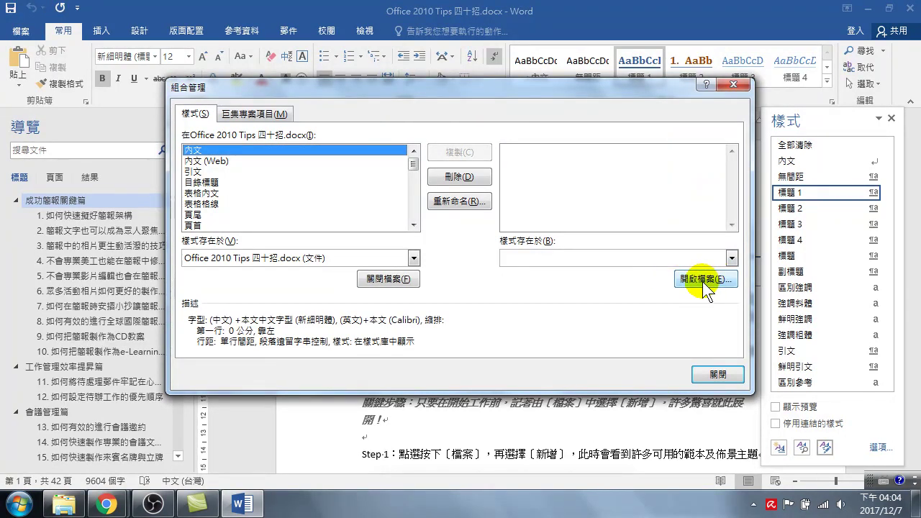
pyautogui.click(699, 281)
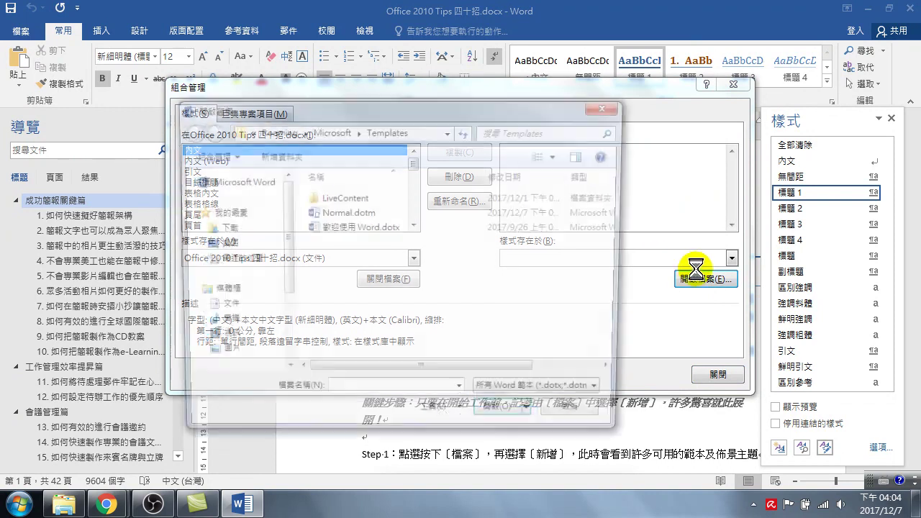
pyautogui.moveTo(281, 226); pyautogui.dragTo(277, 278)
pyautogui.click(241, 317)
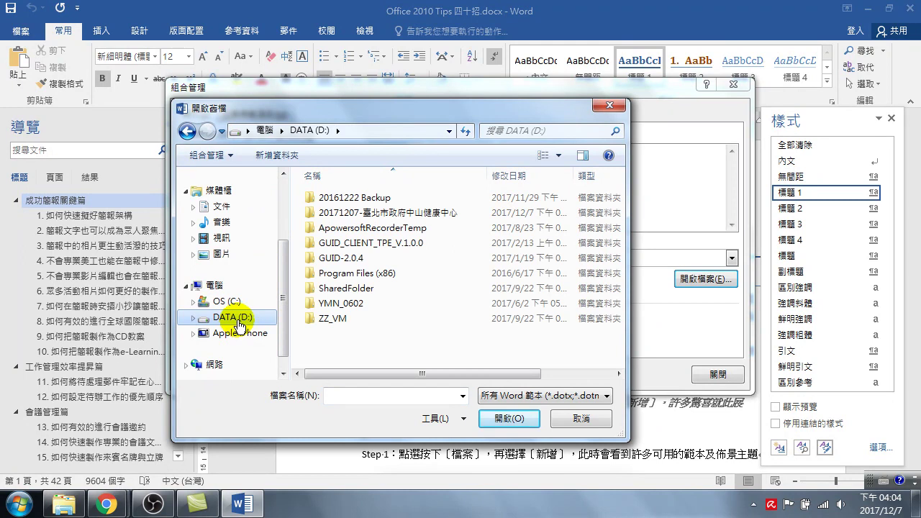
pyautogui.doubleClick(381, 211)
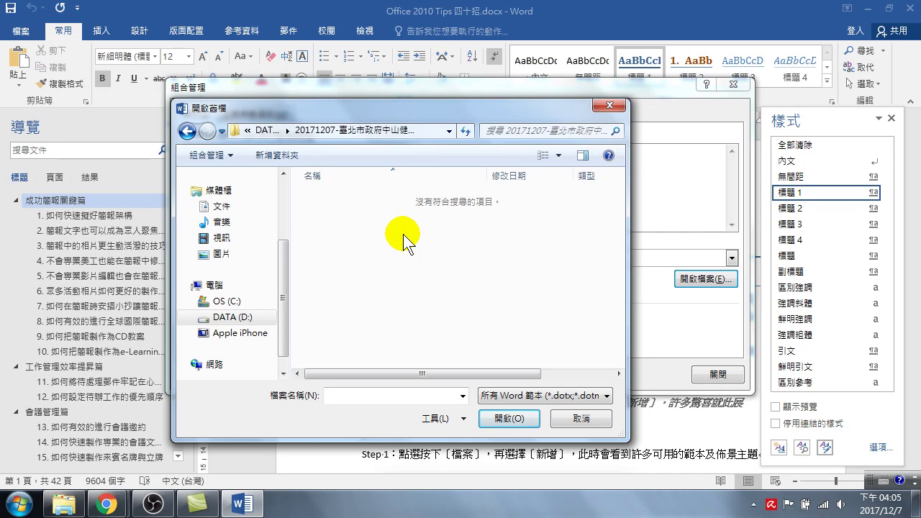
pyautogui.click(523, 397)
pyautogui.click(495, 182)
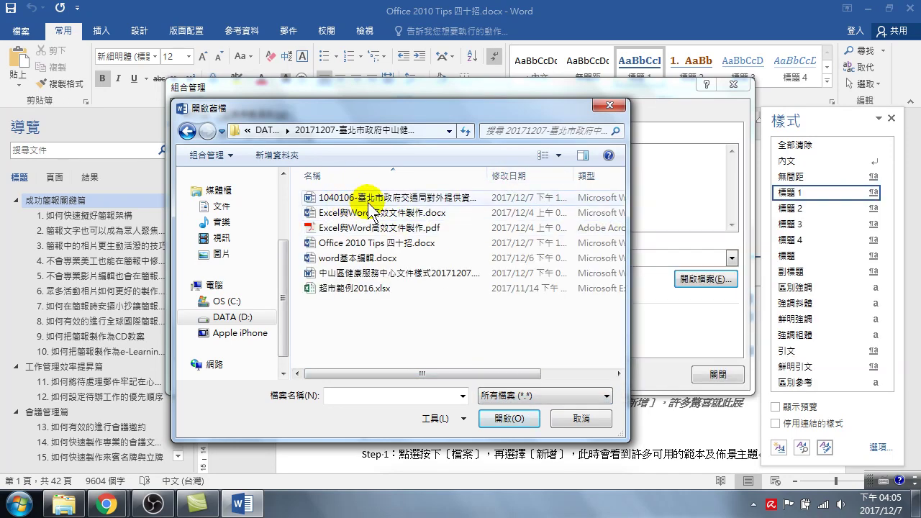
pyautogui.click(350, 202)
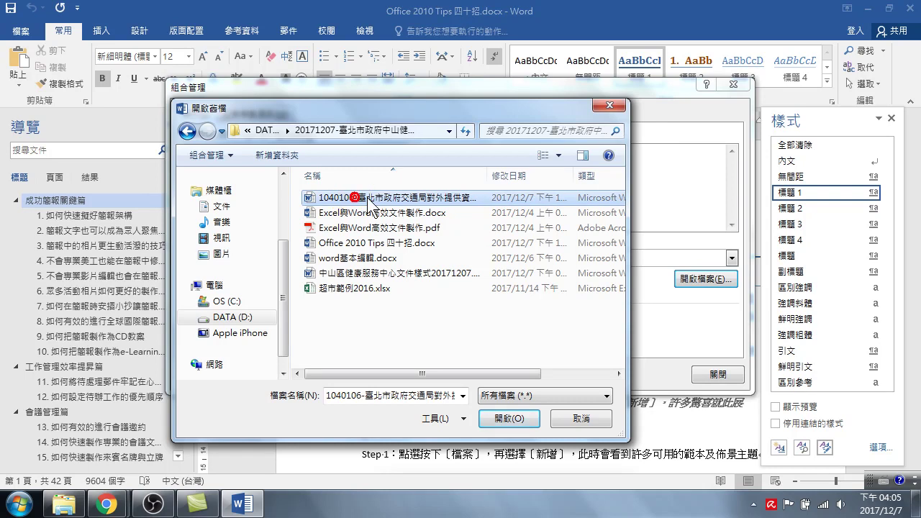
pyautogui.click(362, 275)
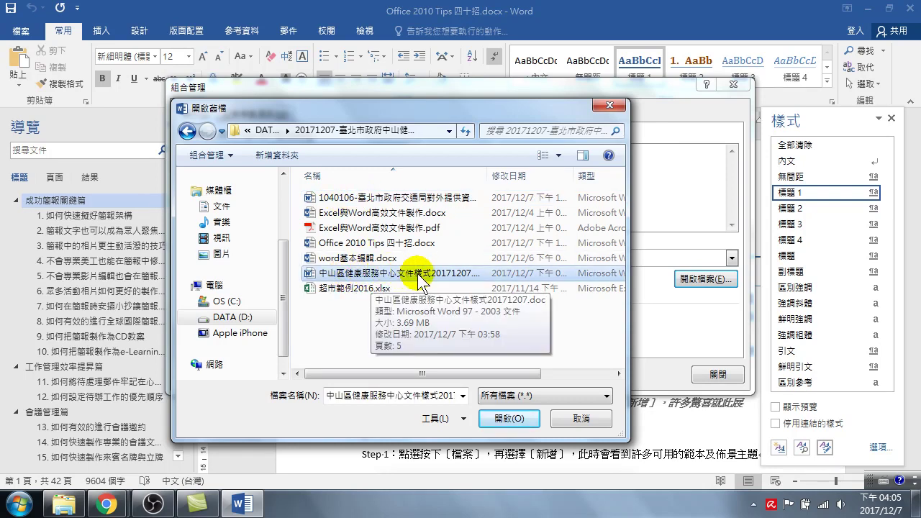
pyautogui.click(509, 418)
pyautogui.click(518, 150)
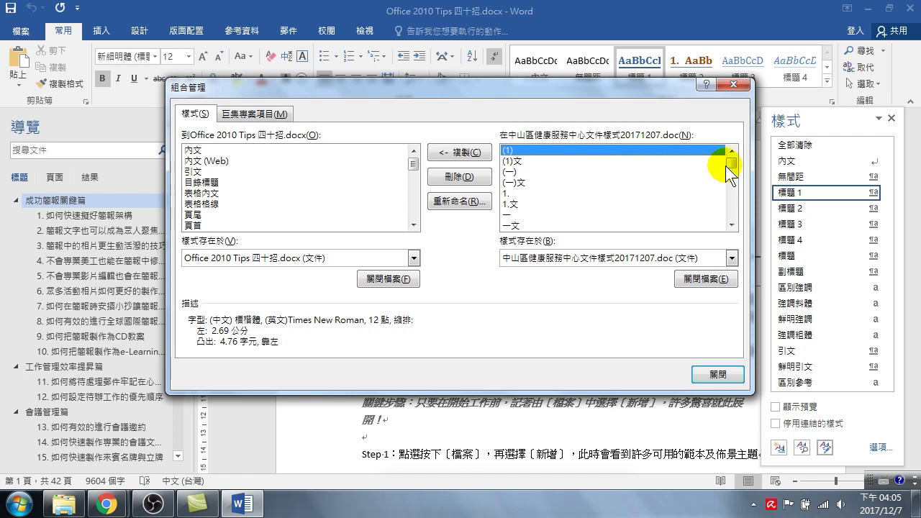
# - Copy 標題 1 through 標題3文 into Office 2010 Tips 四十招.docx, overwriting all, then close the Organizer
pyautogui.moveTo(732, 164); pyautogui.dragTo(746, 210)
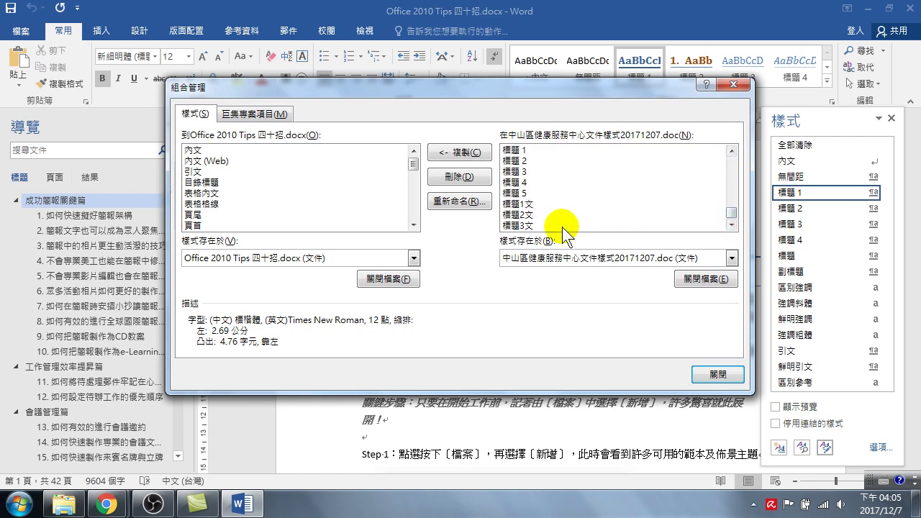
pyautogui.keyDown('shift'); pyautogui.click(518, 227); pyautogui.keyUp('shift')
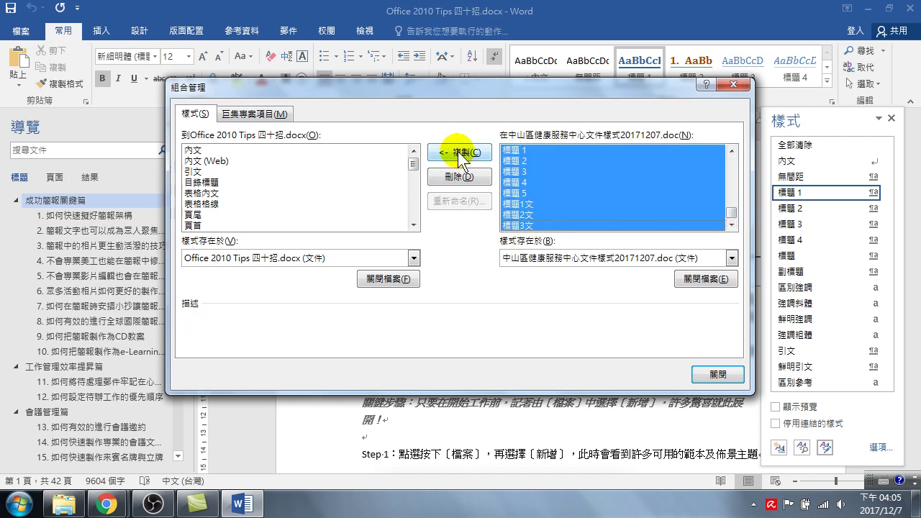
pyautogui.click(464, 154)
pyautogui.click(422, 292)
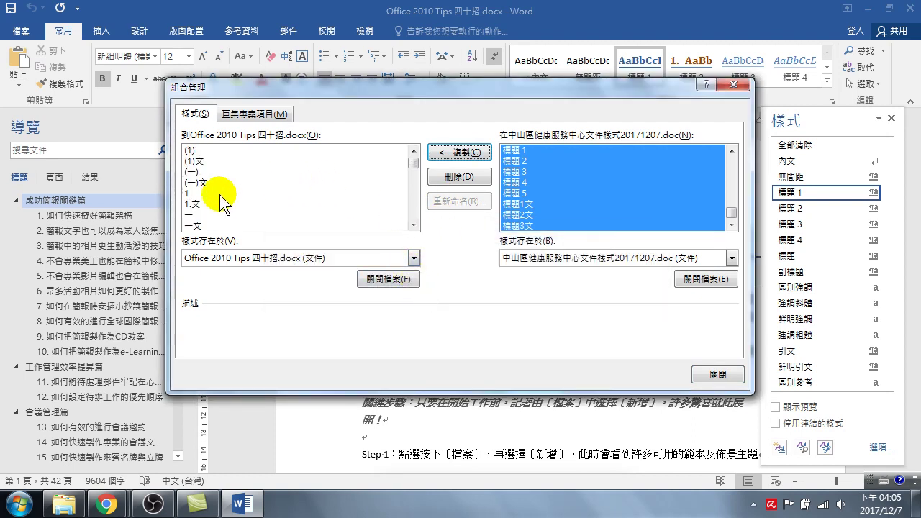
pyautogui.moveTo(414, 164); pyautogui.dragTo(414, 193)
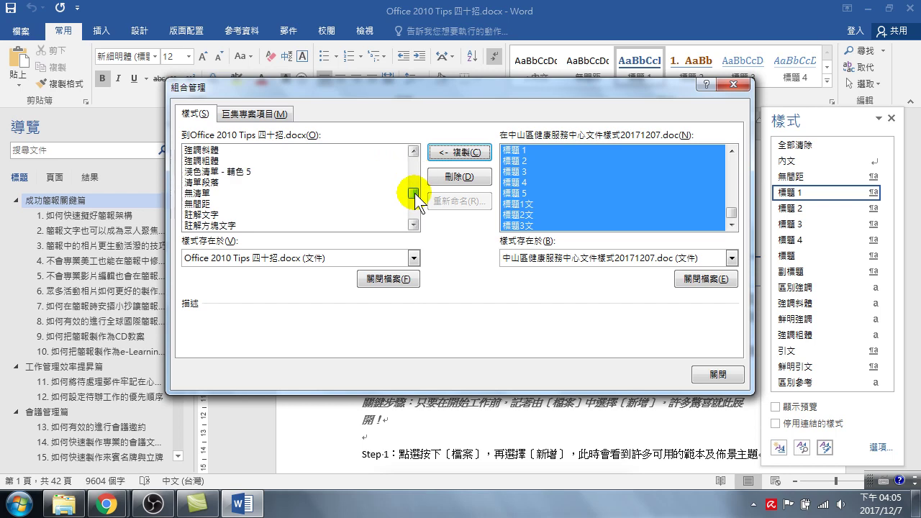
pyautogui.click(710, 374)
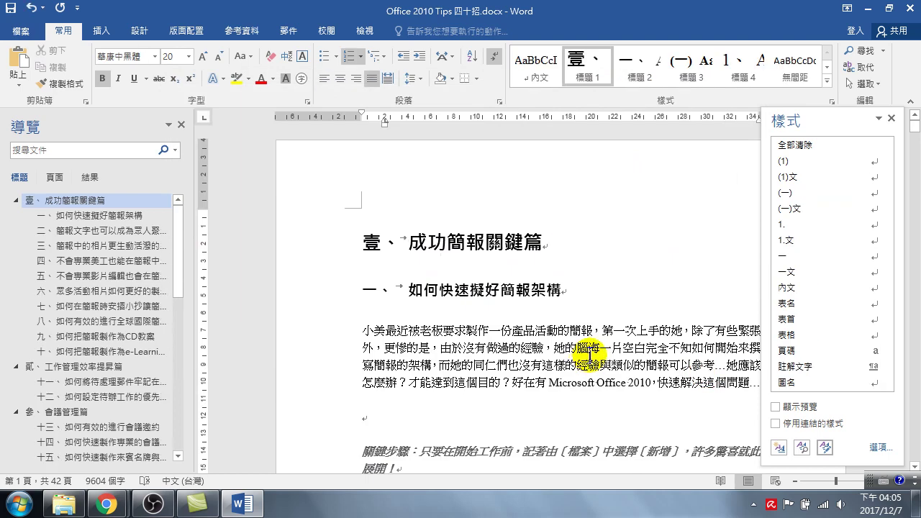